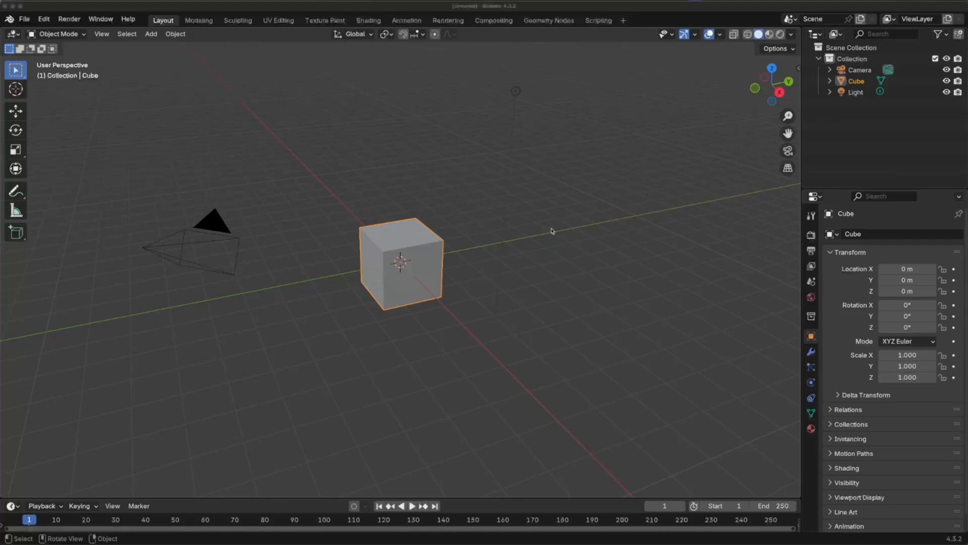
Select the default camera, cube and light one after another to identify each object in the scene
{"action": "left_click", "coordinate": [541, 188]}
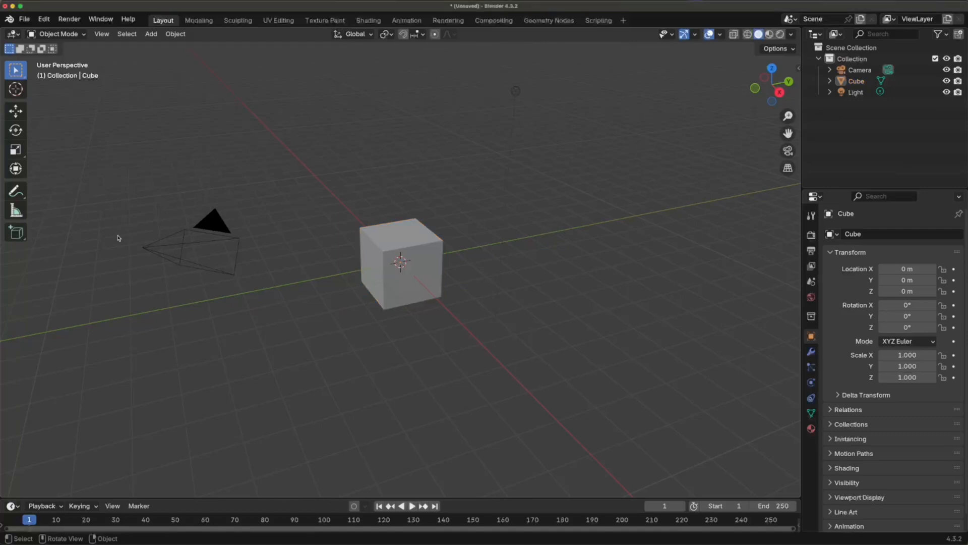
{"action": "left_click", "coordinate": [211, 227]}
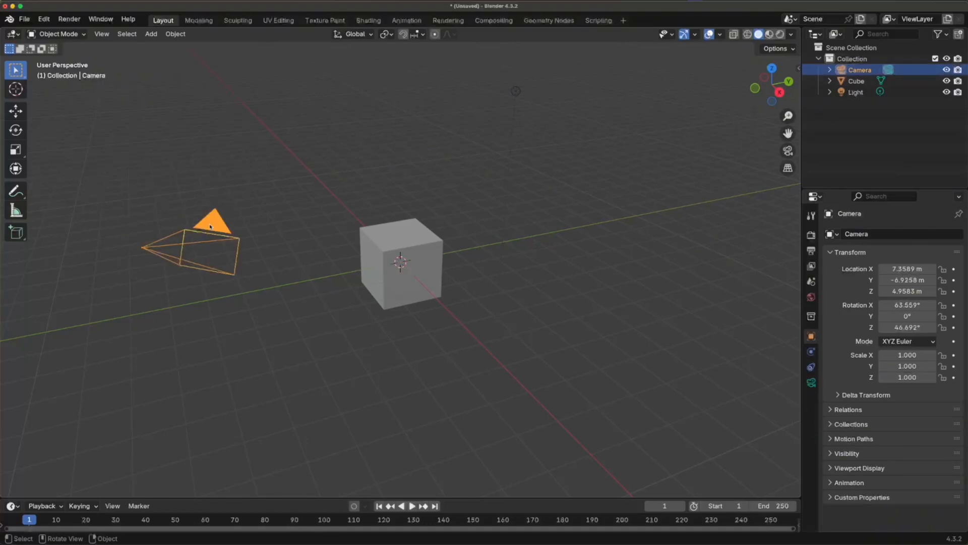
{"action": "left_click", "coordinate": [439, 244]}
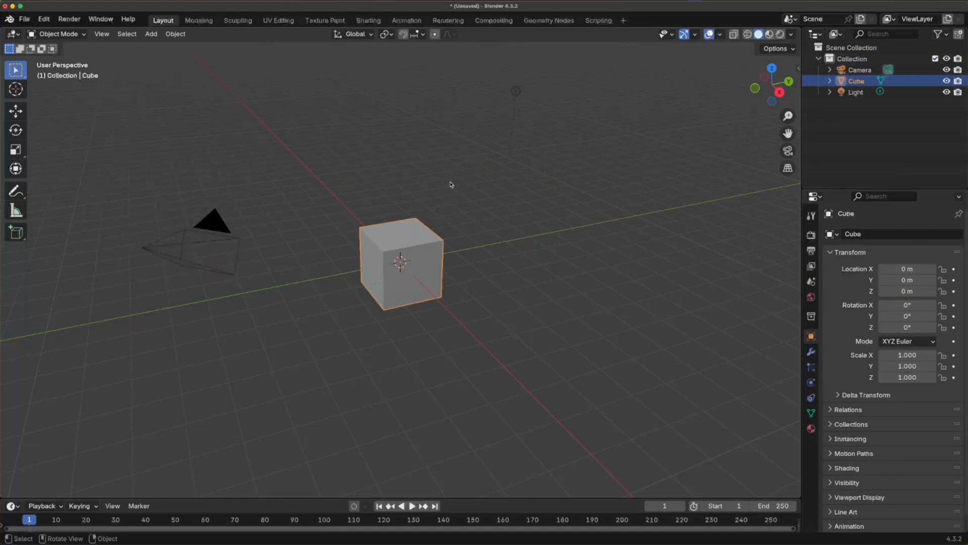
{"action": "left_click", "coordinate": [522, 95]}
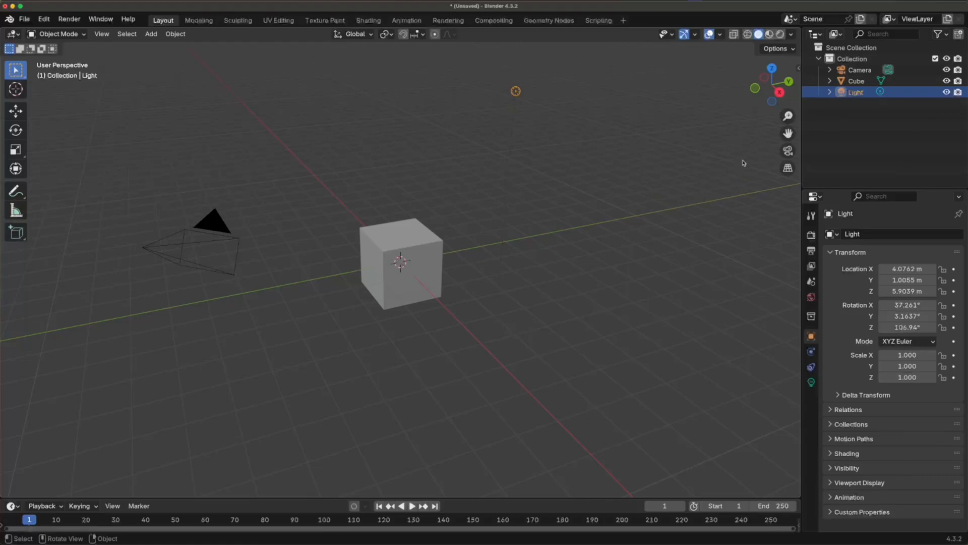
Enable the Screencast Keys display for the 3D viewport and collapse the sidebar again
{"action": "left_click", "coordinate": [798, 69]}
{"action": "left_click", "coordinate": [795, 158]}
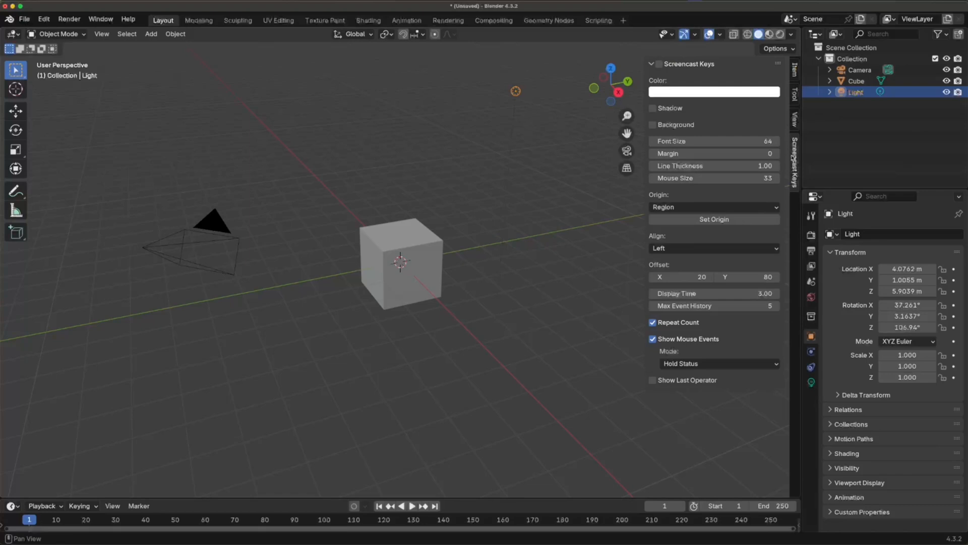
{"action": "left_click", "coordinate": [677, 65]}
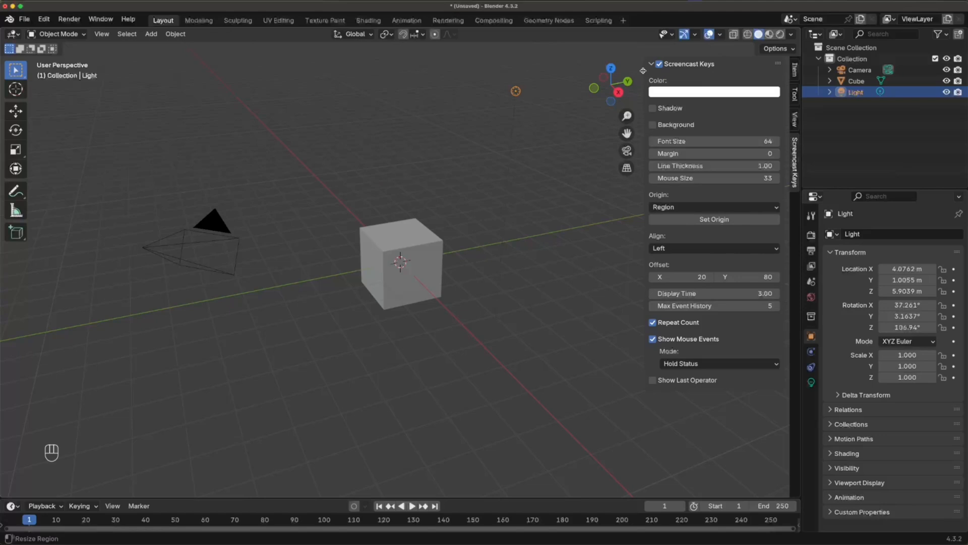
{"action": "left_click_drag", "start_coordinate": [643, 71], "coordinate": [787, 78]}
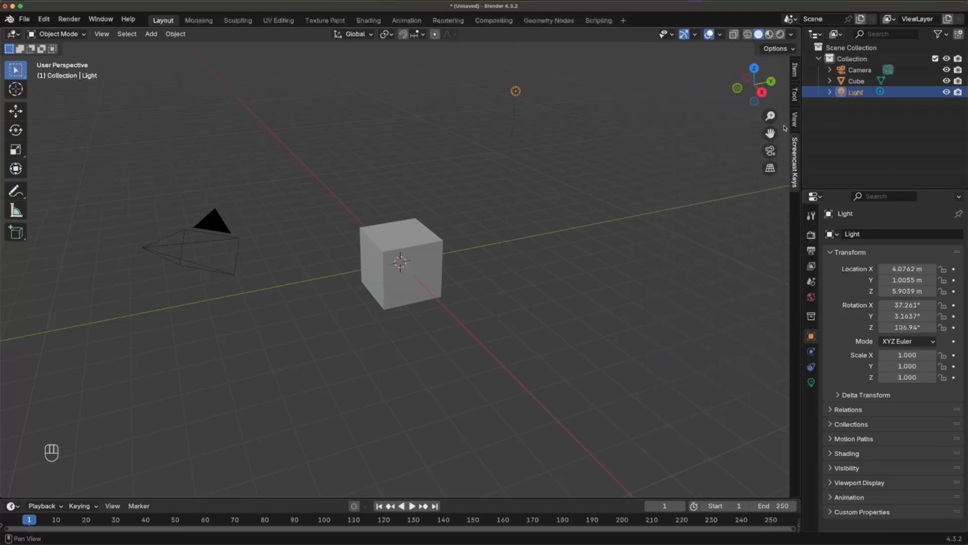
Delete the default camera, cube and light from the scene
{"action": "left_click", "coordinate": [214, 226]}
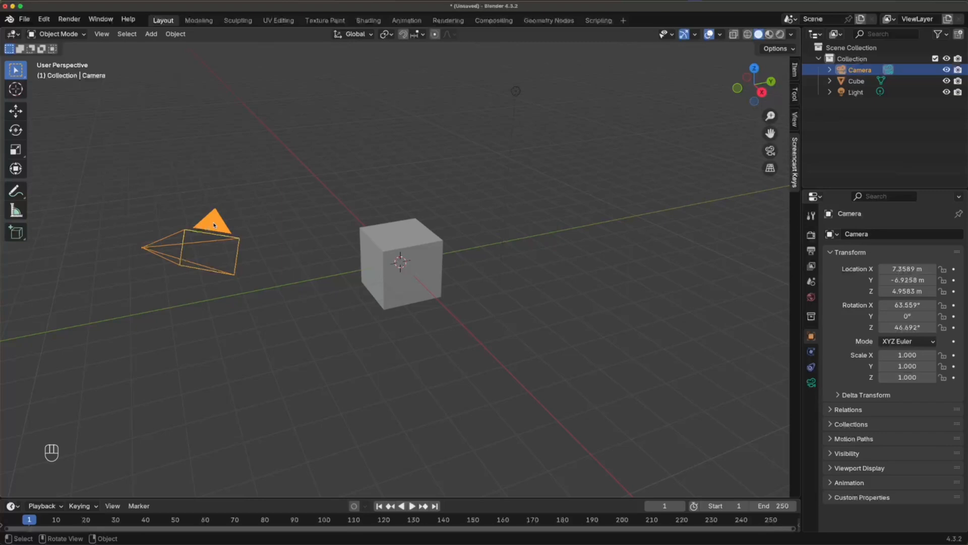
{"action": "key", "text": "x"}
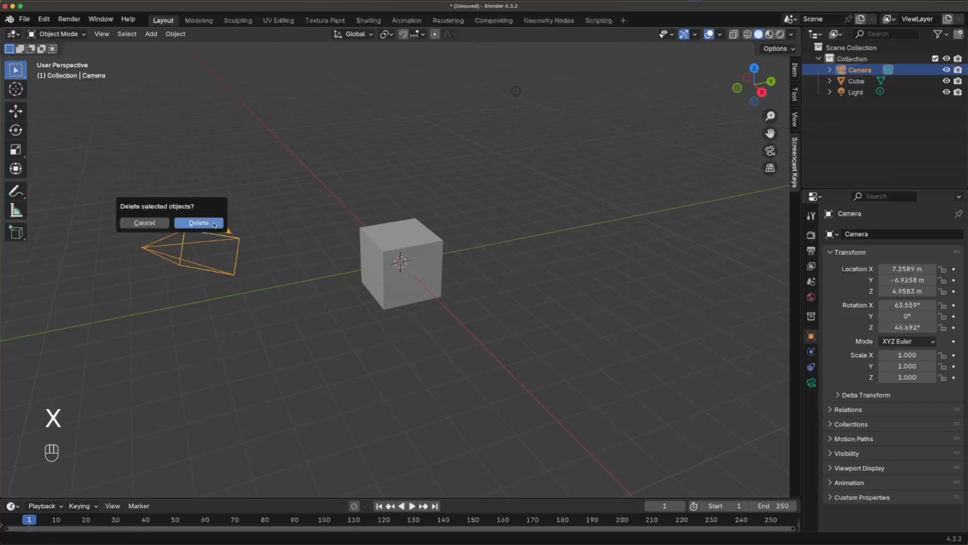
{"action": "left_click", "coordinate": [199, 222]}
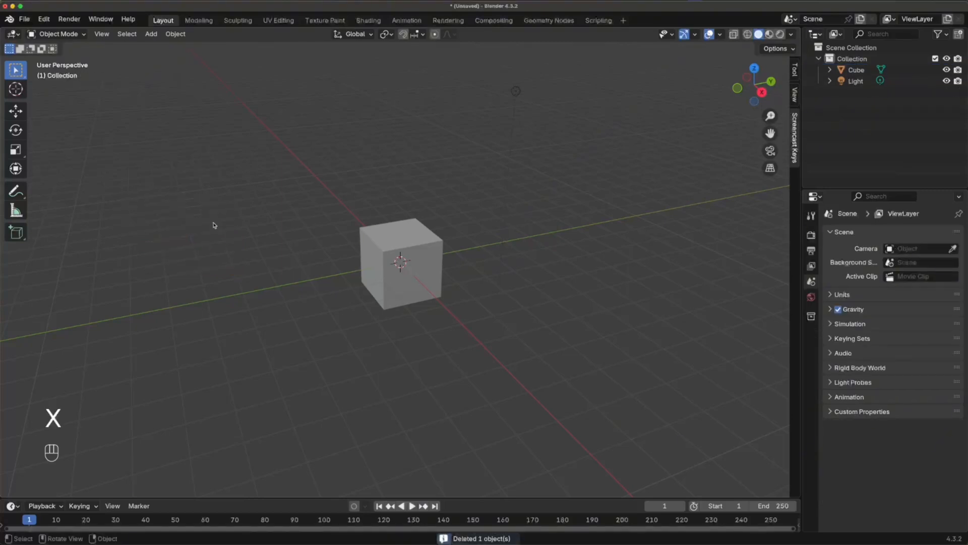
{"action": "left_click", "coordinate": [377, 230]}
{"action": "key", "text": "x"}
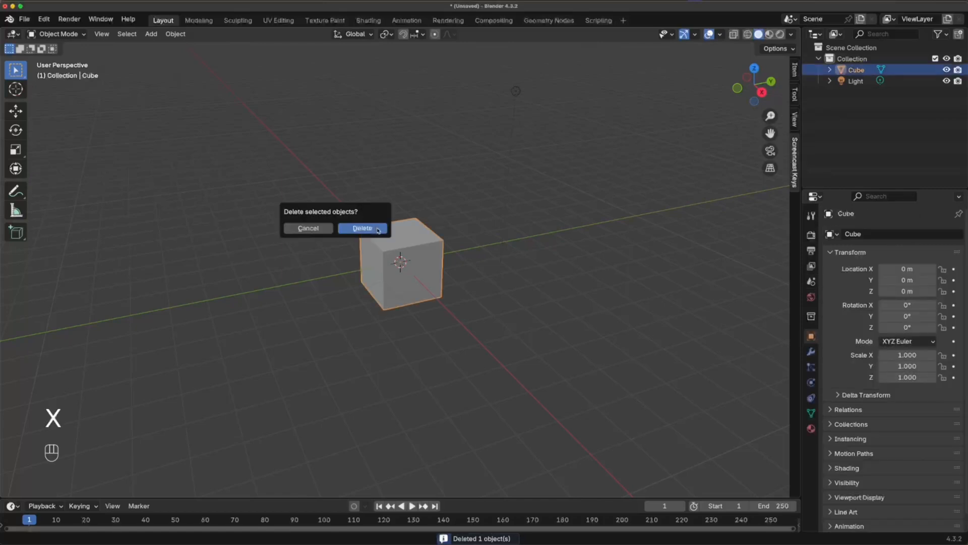
{"action": "left_click", "coordinate": [361, 225]}
{"action": "left_click", "coordinate": [515, 91]}
{"action": "key", "text": "x"}
{"action": "left_click", "coordinate": [469, 86]}
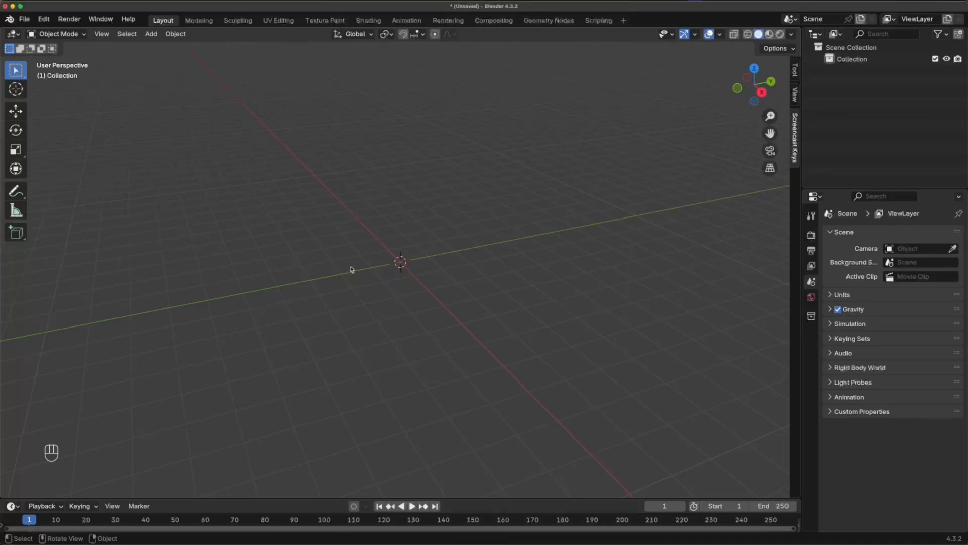
Add an ico sphere mesh at the world origin
{"action": "left_click", "coordinate": [149, 35]}
{"action": "mouse_move", "coordinate": [155, 46]}
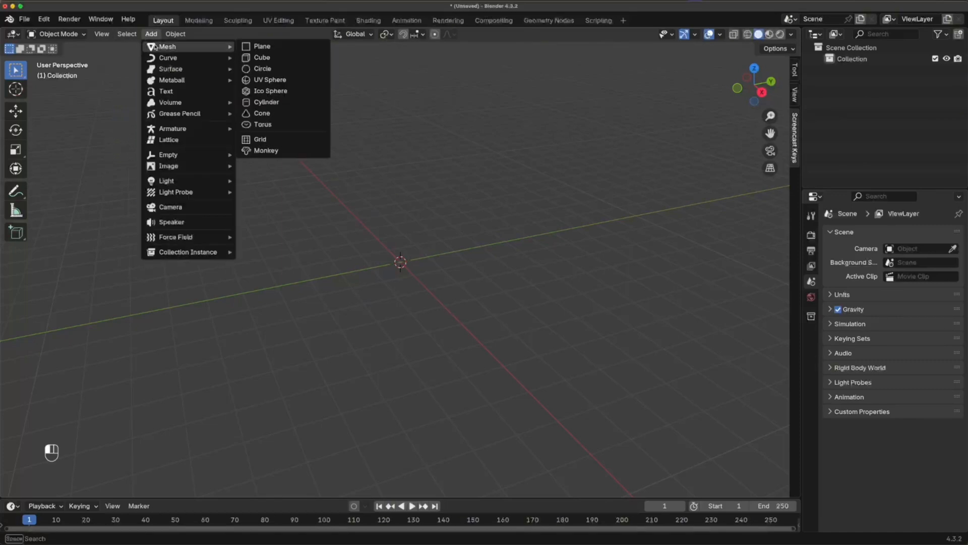
{"action": "left_click", "coordinate": [295, 90]}
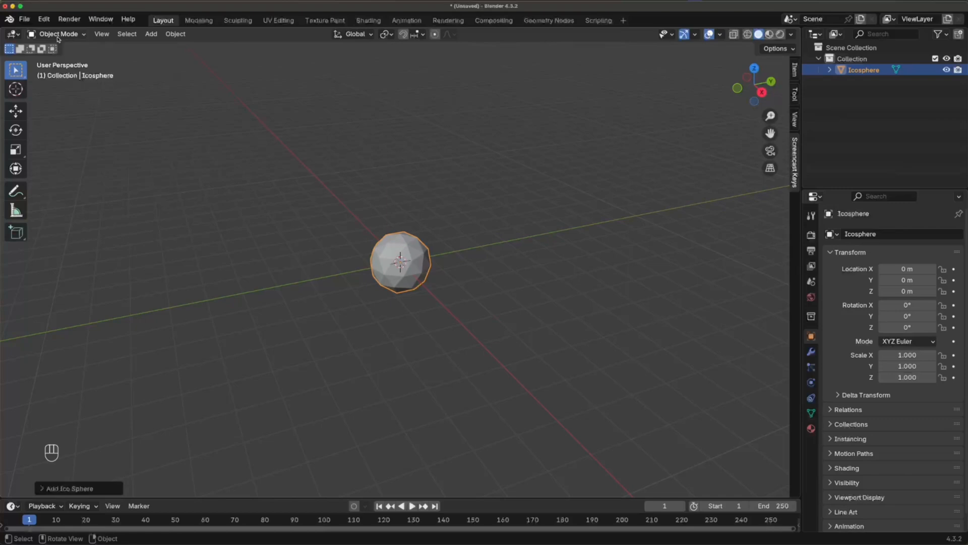
Show the ico sphere in the right orthographic view and enter Edit Mode for it
{"action": "left_click", "coordinate": [78, 36]}
{"action": "scroll", "coordinate": [403, 284], "scroll_direction": "up", "scroll_amount": 4}
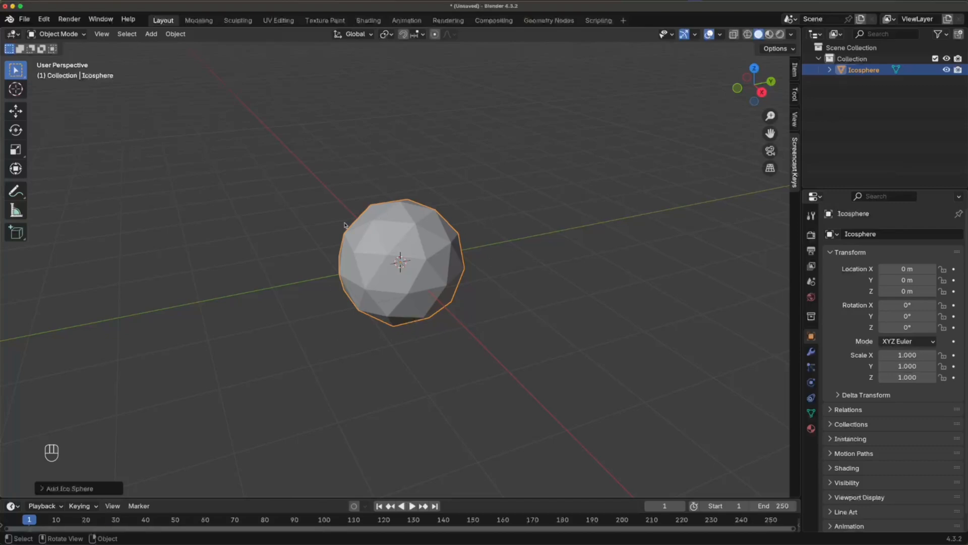
{"action": "left_click", "coordinate": [761, 94]}
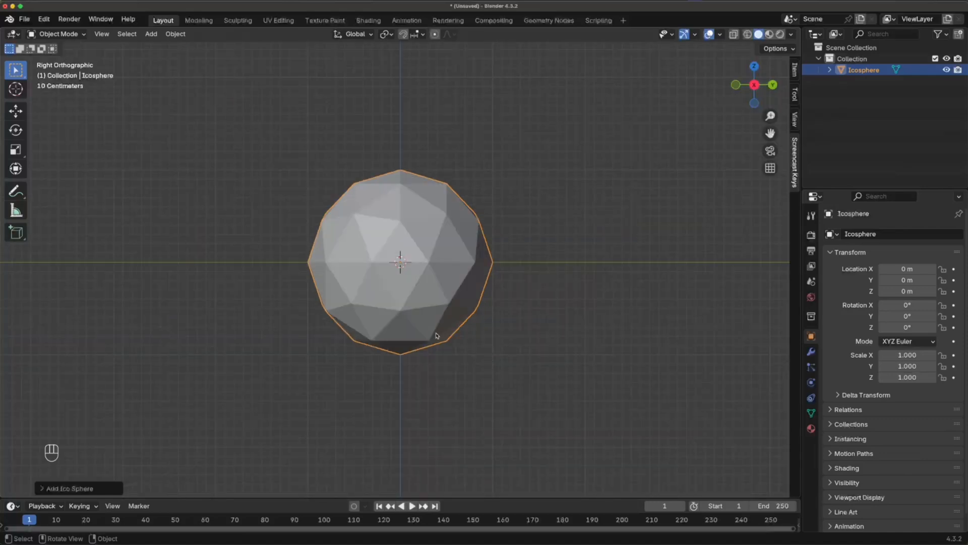
{"action": "left_click", "coordinate": [67, 35]}
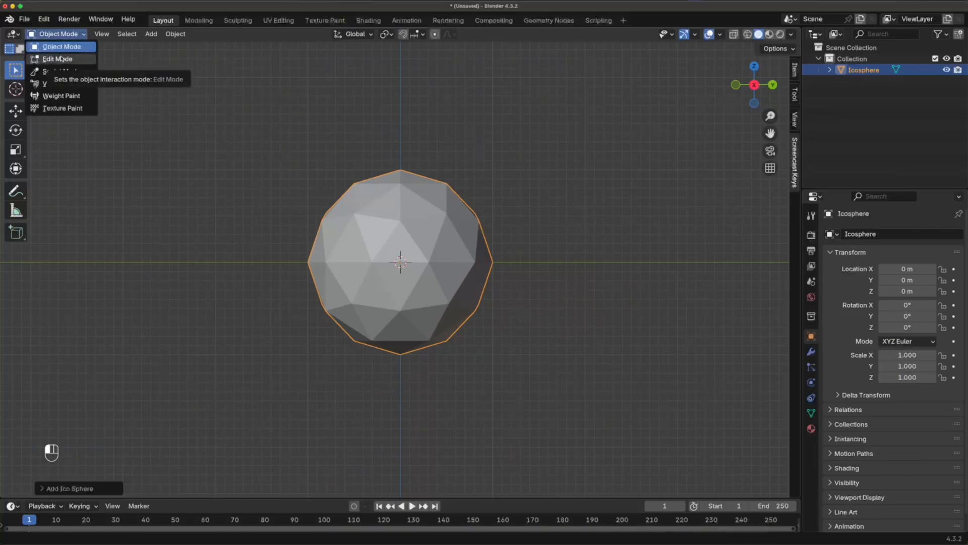
{"action": "key", "text": "Tab"}
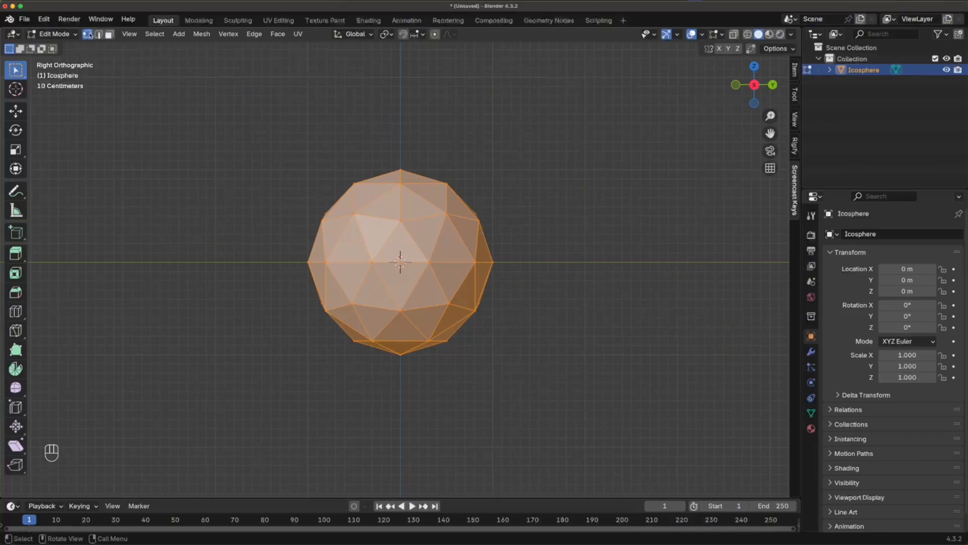
Stretch the sphere into an egg by moving its top vertex up along Z with wide smooth proportional editing, and return to Object Mode
{"action": "left_click", "coordinate": [400, 170]}
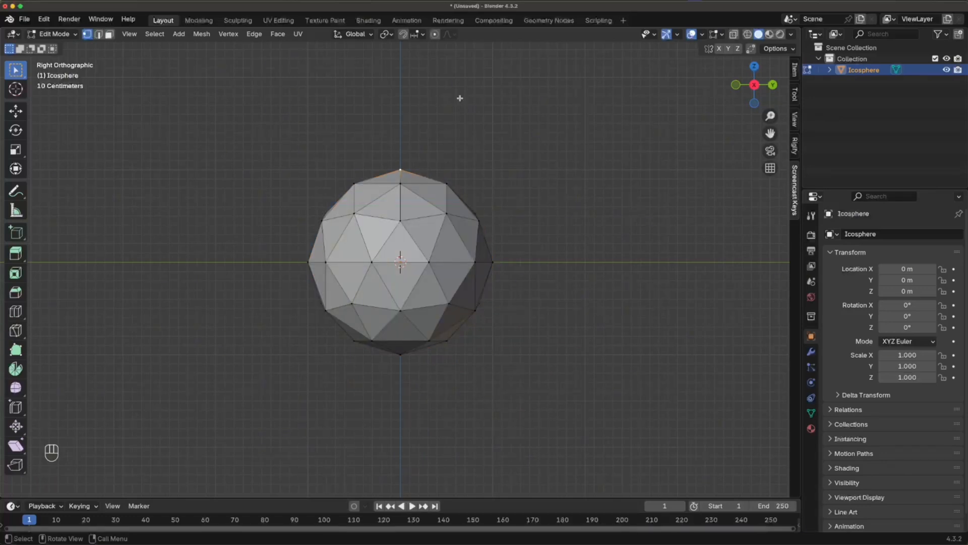
{"action": "left_click", "coordinate": [434, 34]}
{"action": "key", "text": "g"}
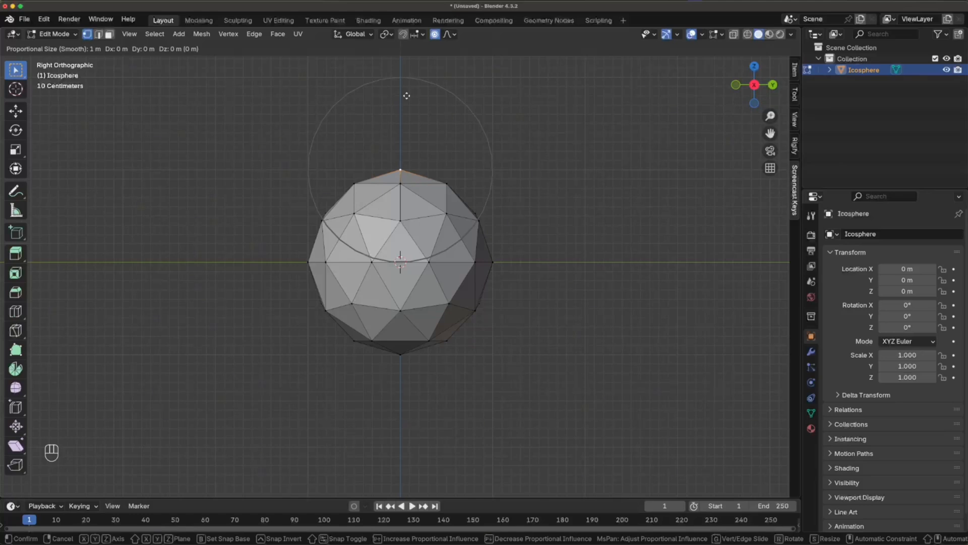
{"action": "key", "text": "z"}
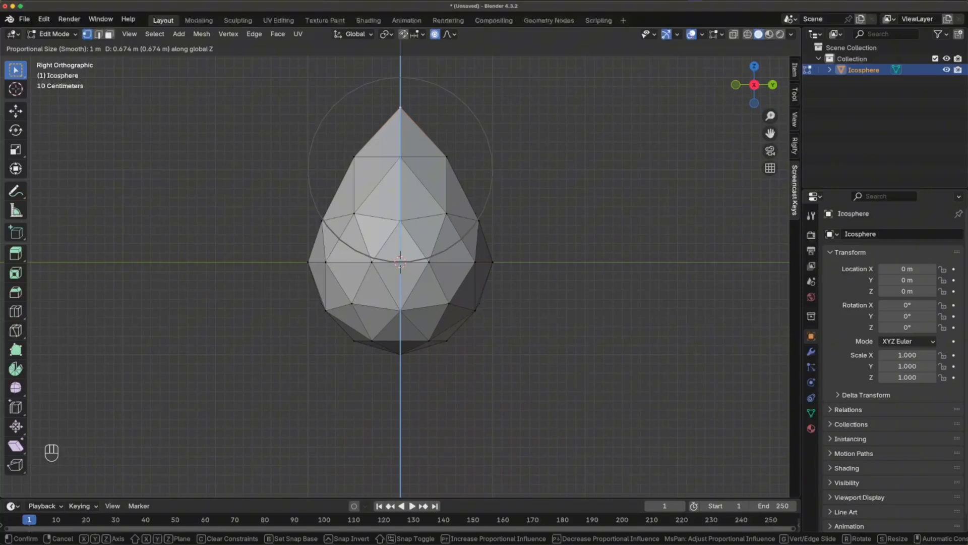
{"action": "scroll", "coordinate": [399, 254], "scroll_direction": "down", "scroll_amount": 5}
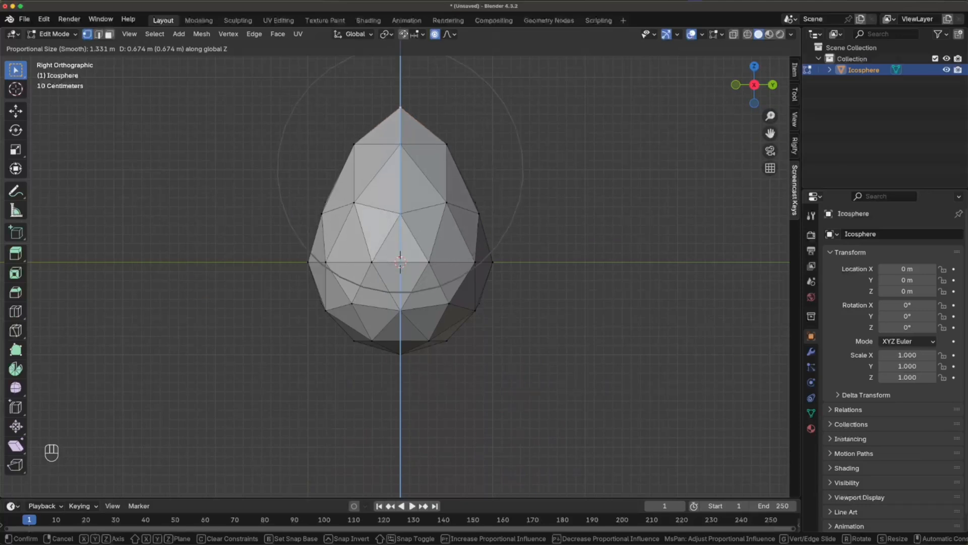
{"action": "scroll", "coordinate": [400, 254], "scroll_direction": "down", "scroll_amount": 2}
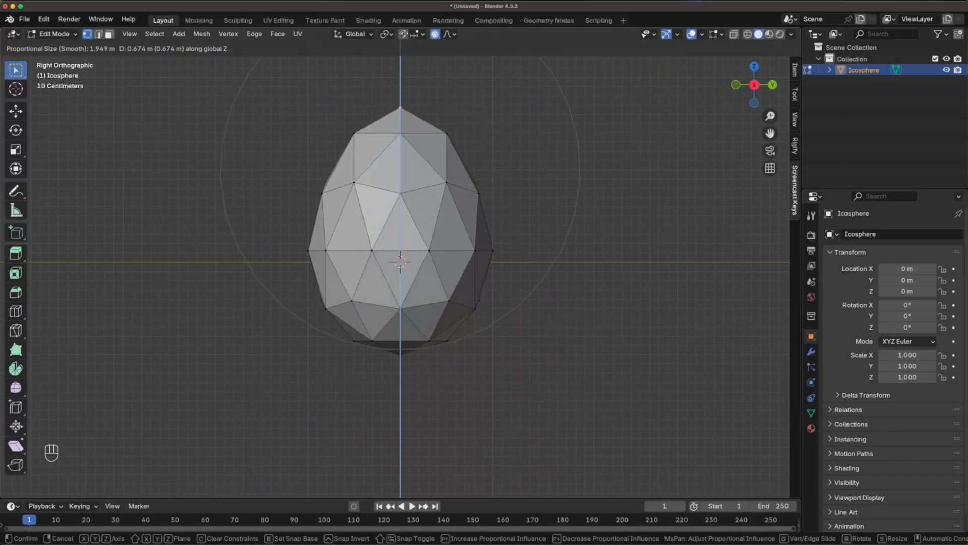
{"action": "scroll", "coordinate": [400, 254], "scroll_direction": "down", "scroll_amount": 1}
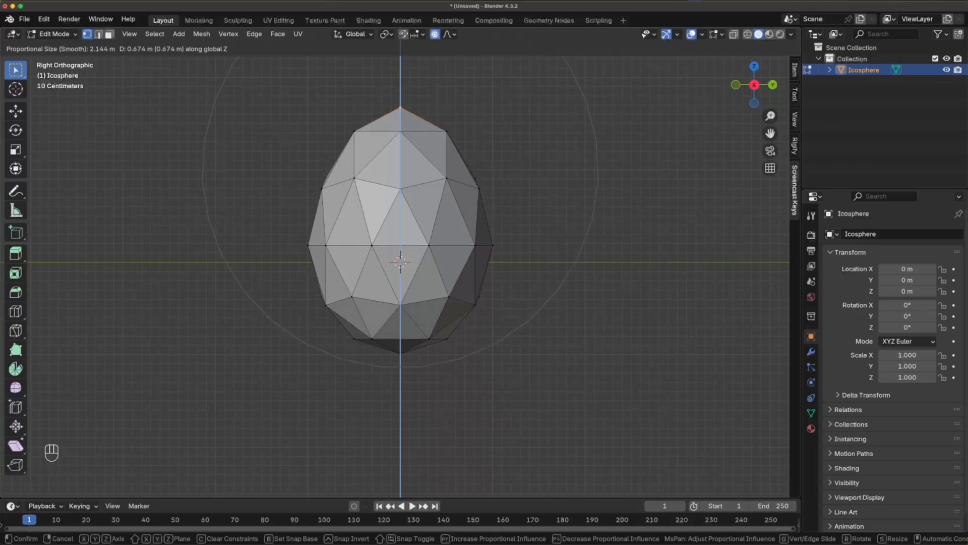
{"action": "scroll", "coordinate": [400, 254], "scroll_direction": "down", "scroll_amount": 4}
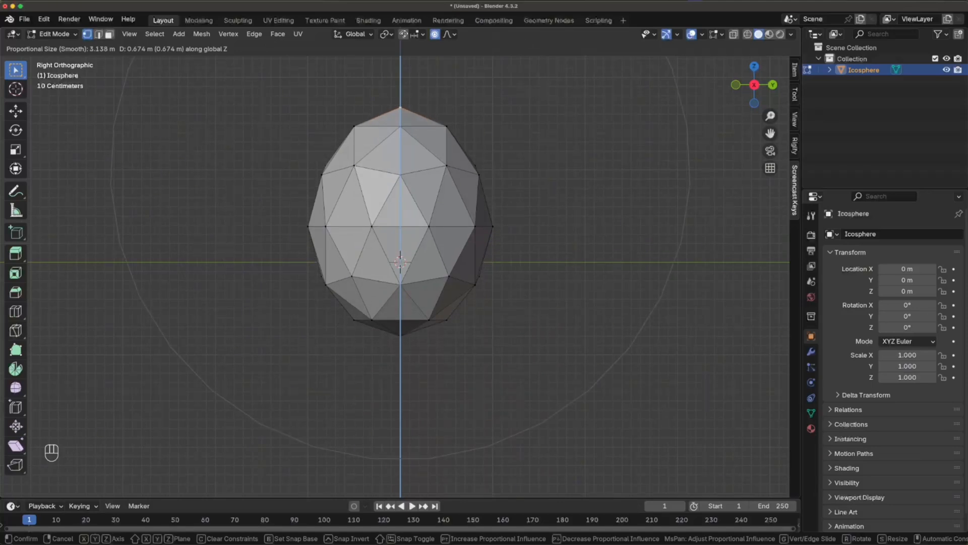
{"action": "scroll", "coordinate": [400, 254], "scroll_direction": "down", "scroll_amount": 4}
{"action": "left_click", "coordinate": [400, 255]}
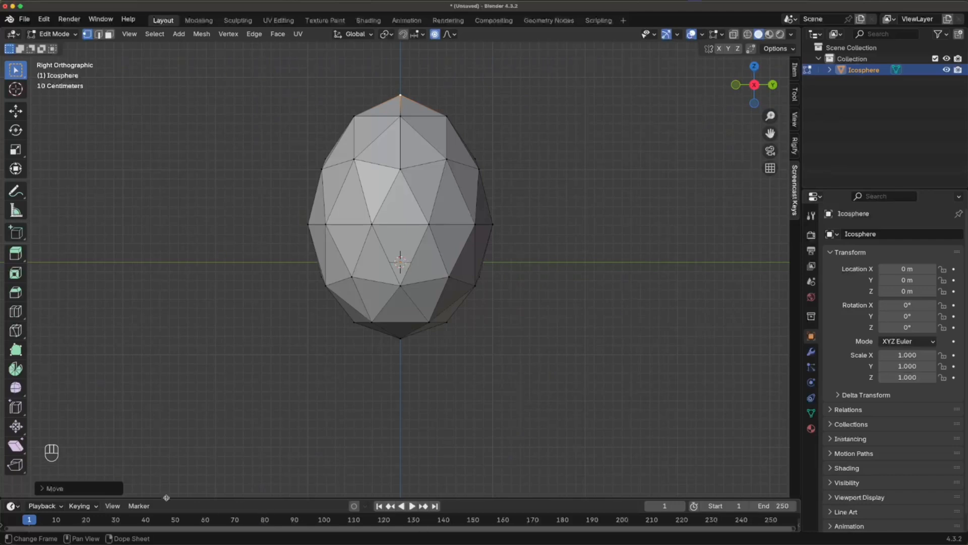
{"action": "left_click", "coordinate": [73, 35]}
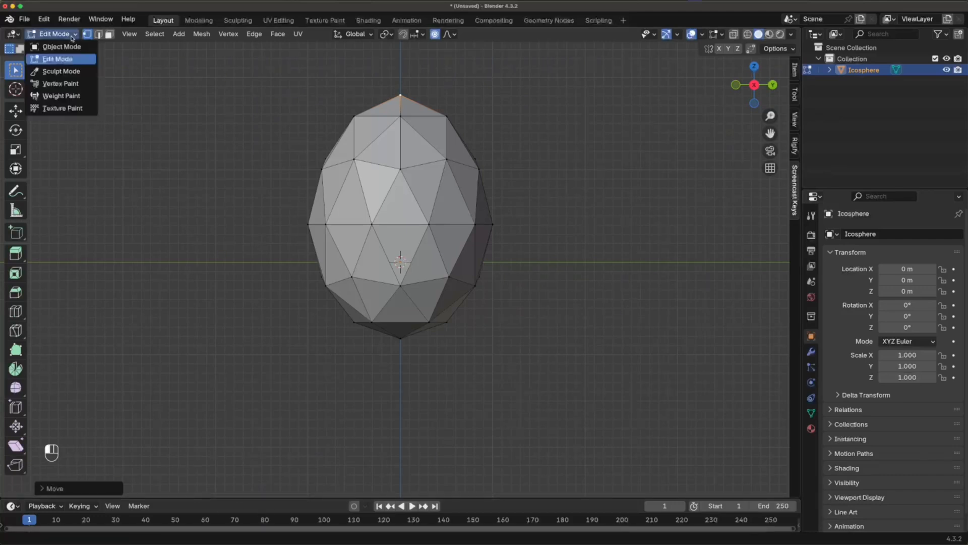
{"action": "left_click", "coordinate": [51, 47]}
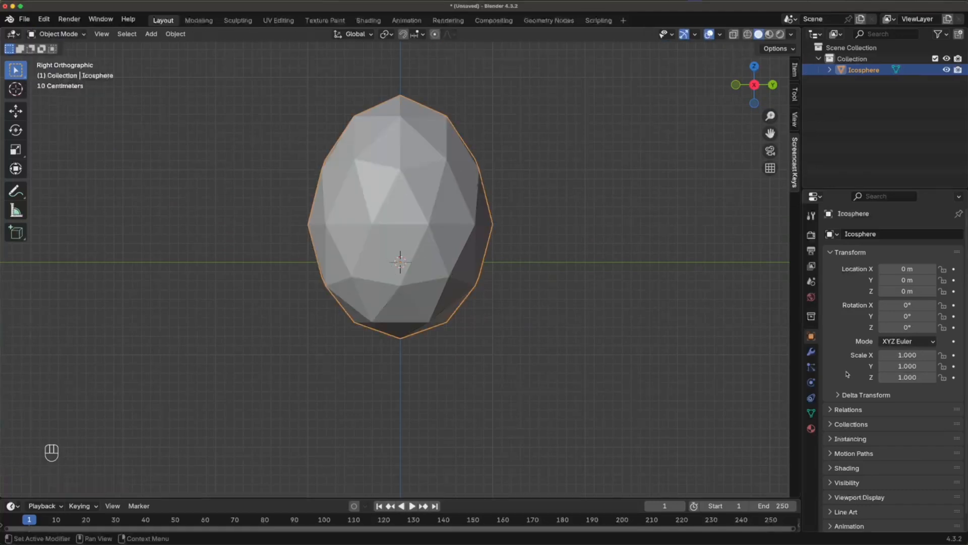
Add a Subdivision Surface modifier with viewport level 2 to the egg and apply it
{"action": "left_click", "coordinate": [812, 352]}
{"action": "left_click", "coordinate": [888, 234]}
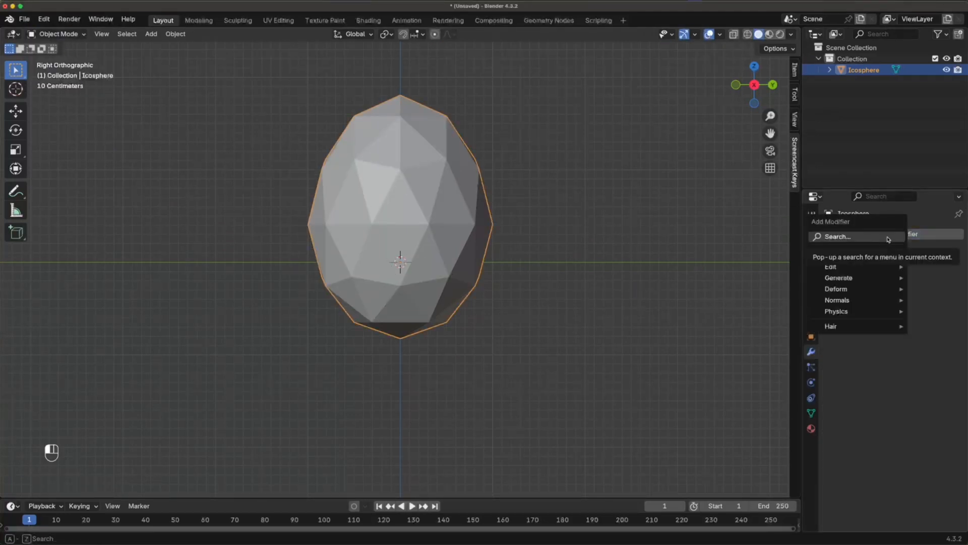
{"action": "left_click", "coordinate": [857, 236]}
{"action": "type", "text": "sub"}
{"action": "key", "text": "Return"}
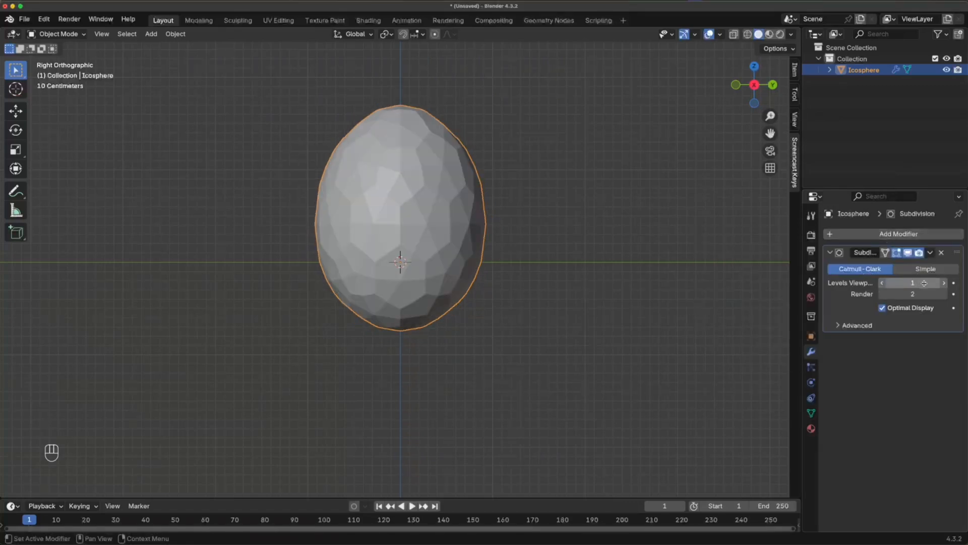
{"action": "left_click", "coordinate": [942, 283]}
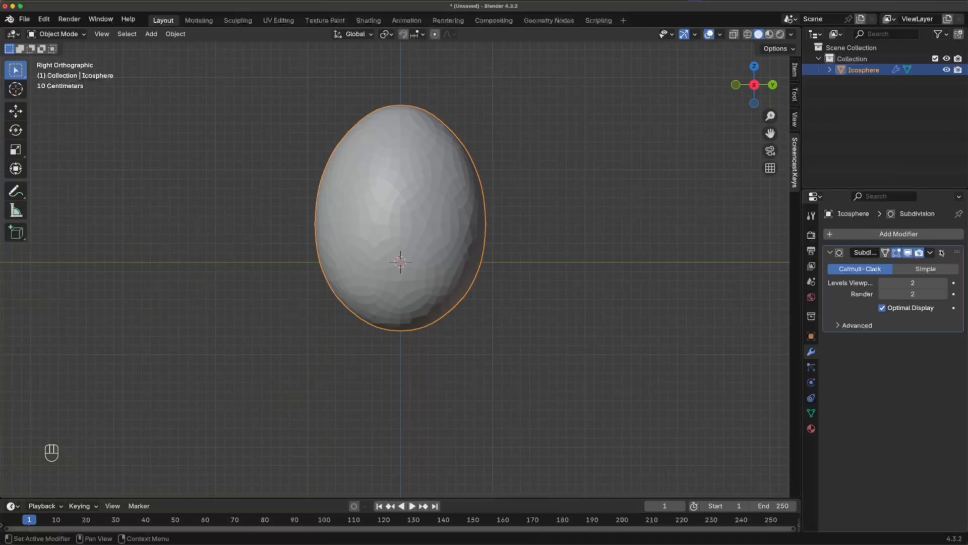
{"action": "left_click", "coordinate": [931, 252]}
{"action": "left_click", "coordinate": [878, 265]}
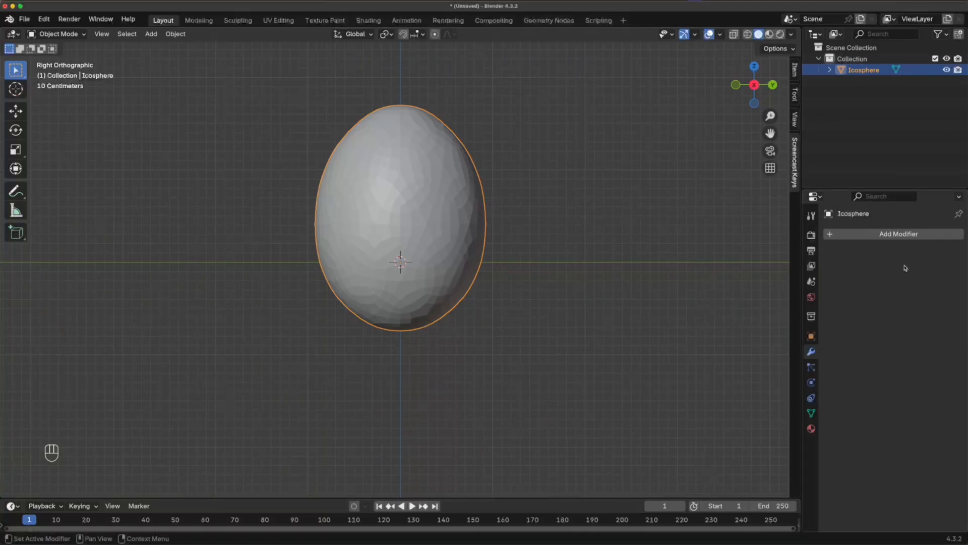
Shade the egg smooth and switch the viewport shading to Material Preview
{"action": "right_click", "coordinate": [409, 234]}
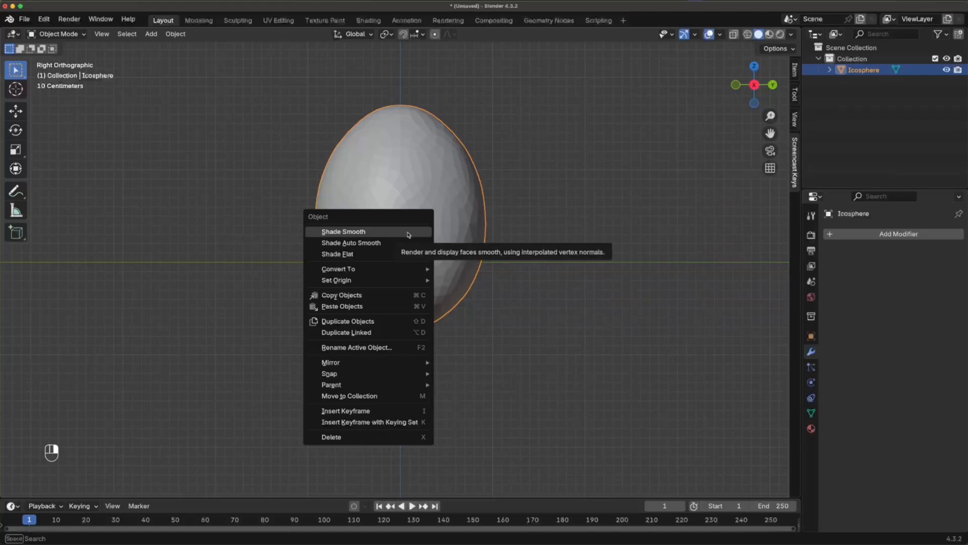
{"action": "left_click", "coordinate": [408, 232]}
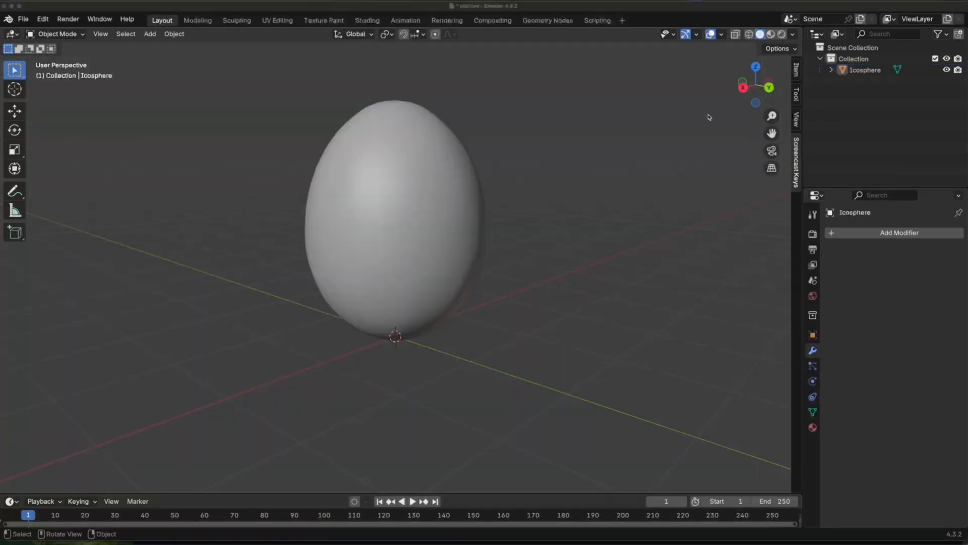
{"action": "left_click", "coordinate": [770, 34]}
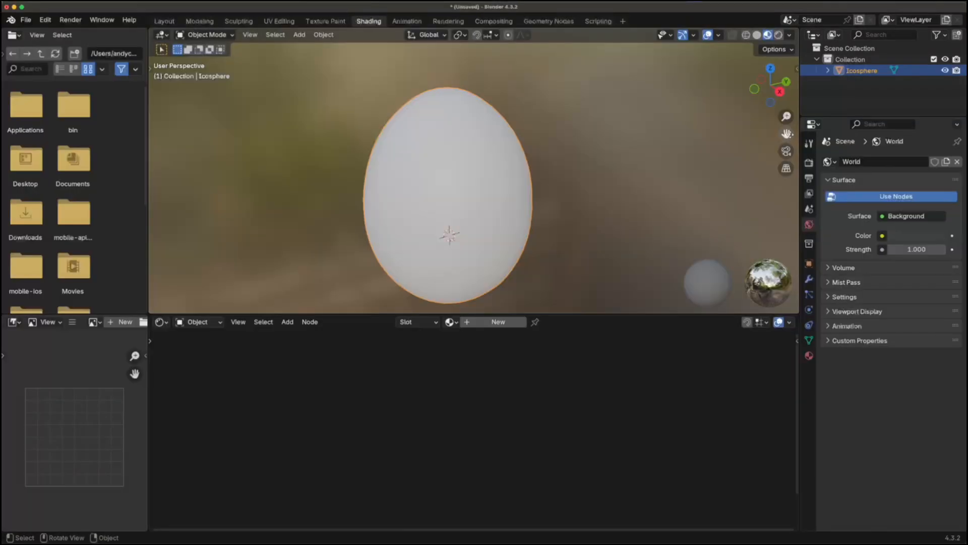
Open the Shading workspace, create a new material for the egg, and tint its Principled BSDF base color a slightly warm off-white
{"action": "left_click", "coordinate": [368, 21]}
{"action": "left_click_drag", "start_coordinate": [786, 134], "coordinate": [792, 113]}
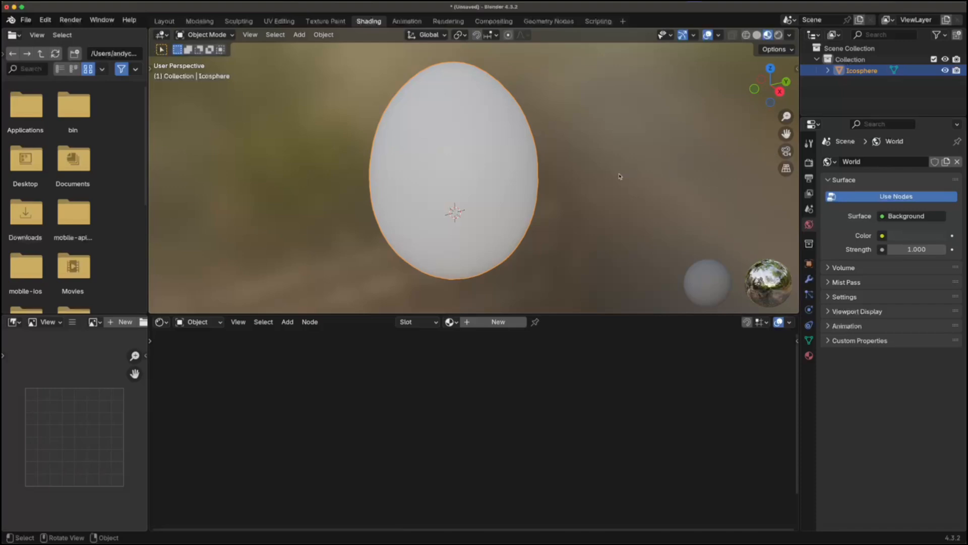
{"action": "left_click", "coordinate": [495, 324]}
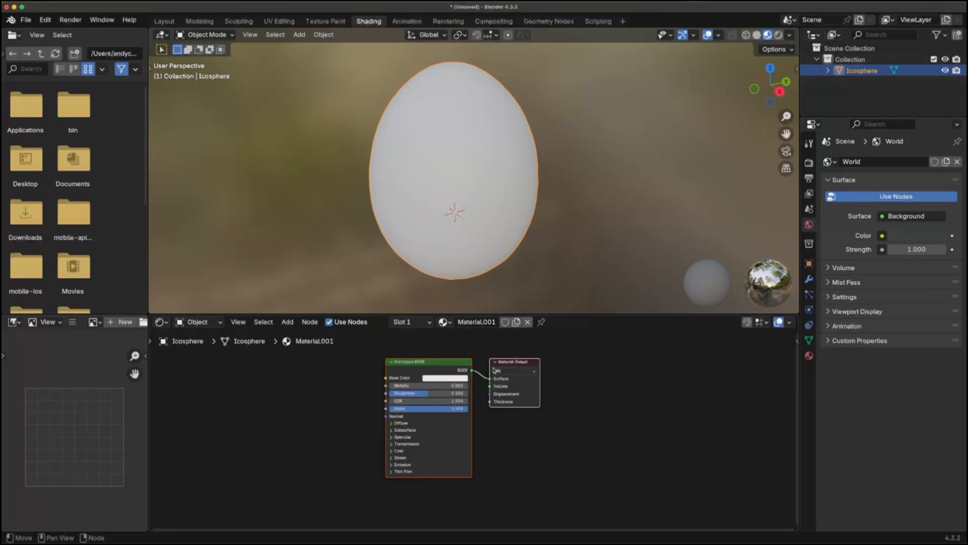
{"action": "left_click", "coordinate": [430, 379]}
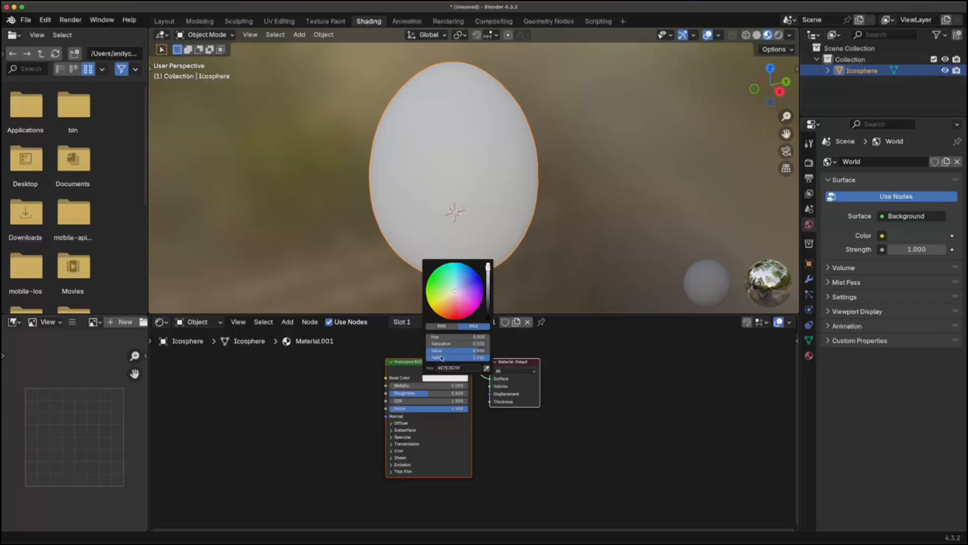
{"action": "left_click", "coordinate": [455, 292]}
{"action": "left_click", "coordinate": [553, 460]}
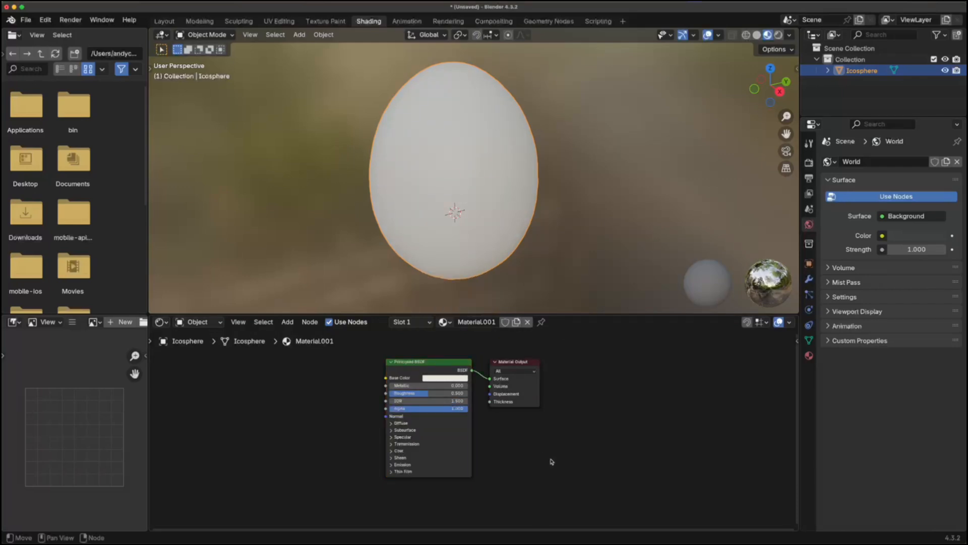
Rename the egg's material as eggShell
{"action": "double_click", "coordinate": [472, 322]}
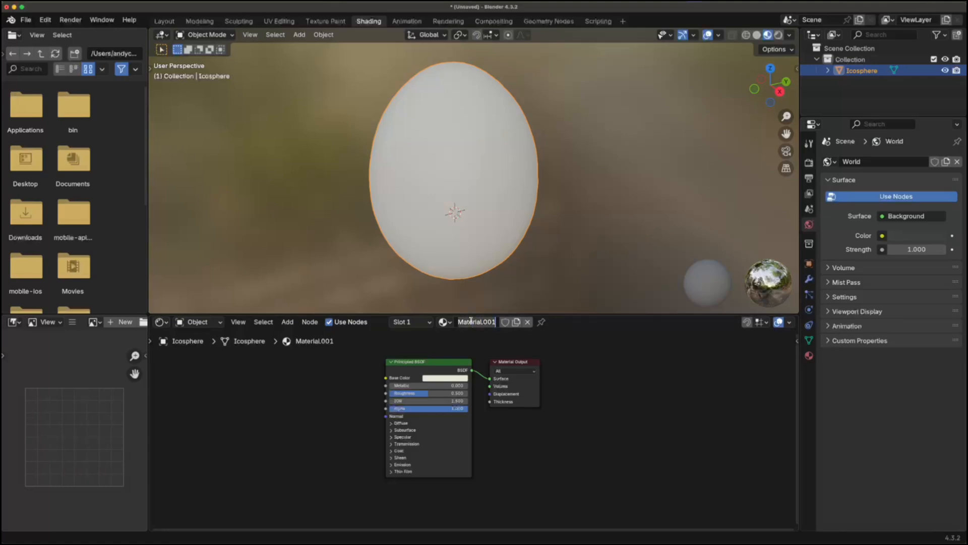
{"action": "type", "text": "eggShell"}
{"action": "key", "text": "Return"}
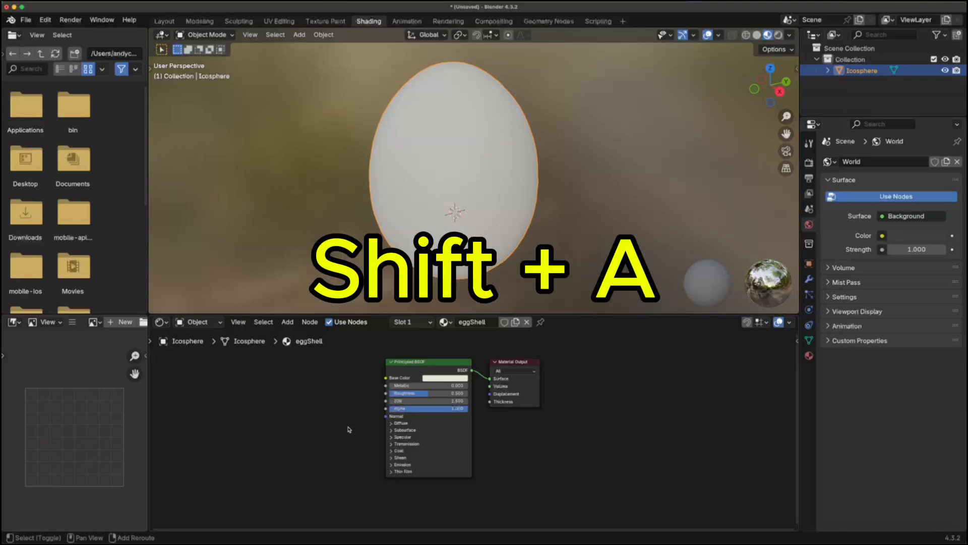
Add a Bump node before the Principled BSDF and connect its Normal output to the shader's Normal input
{"action": "key", "text": "shift+a"}
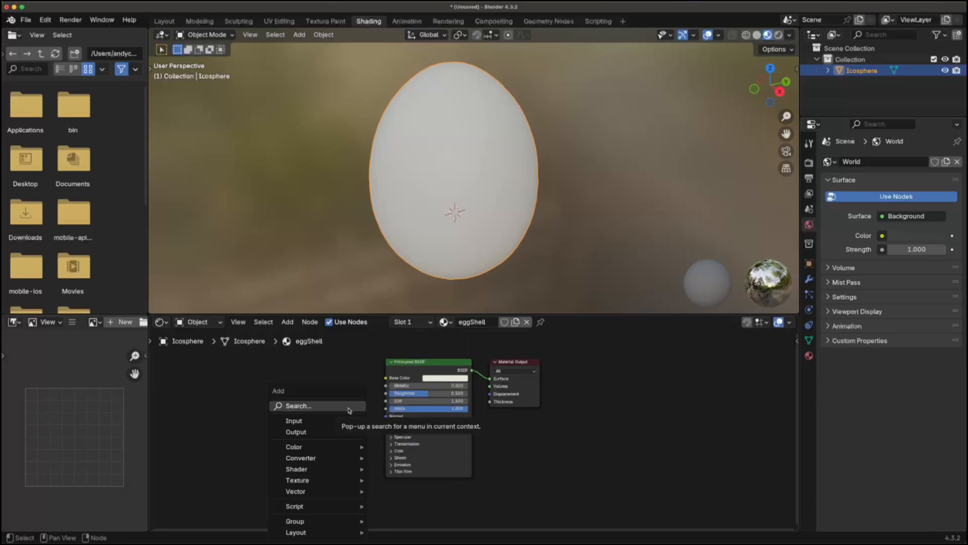
{"action": "type", "text": "bump"}
{"action": "key", "text": "Return"}
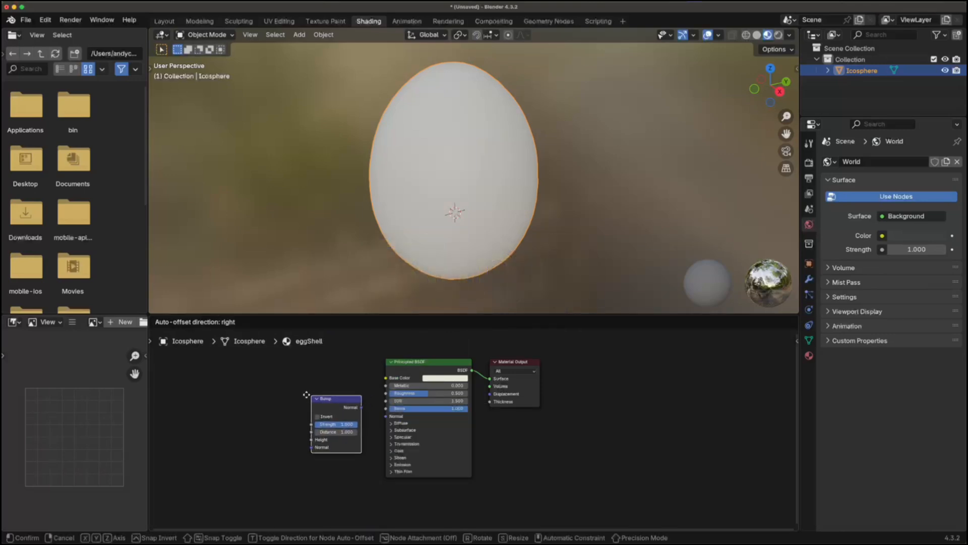
{"action": "left_click", "coordinate": [308, 396]}
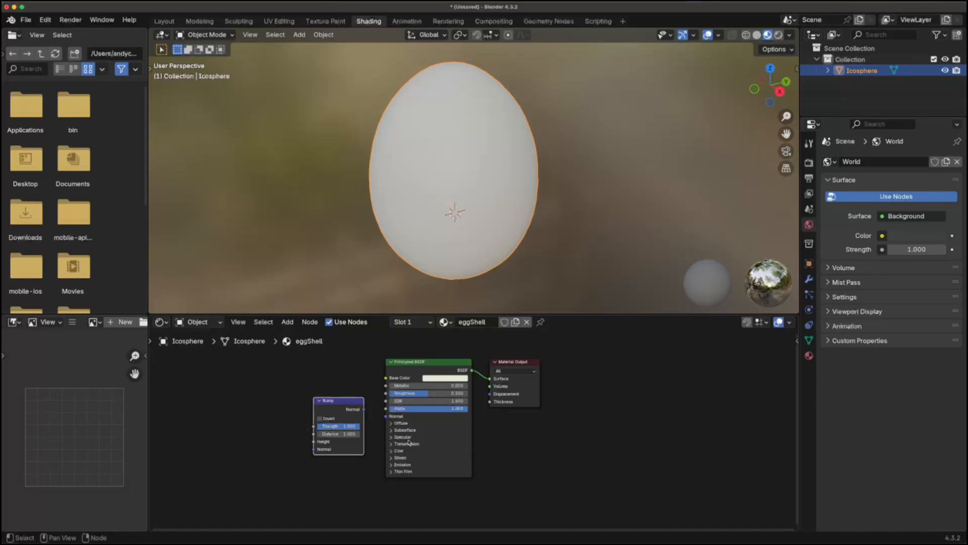
{"action": "middle_click_drag", "start_coordinate": [409, 440], "coordinate": [428, 435]}
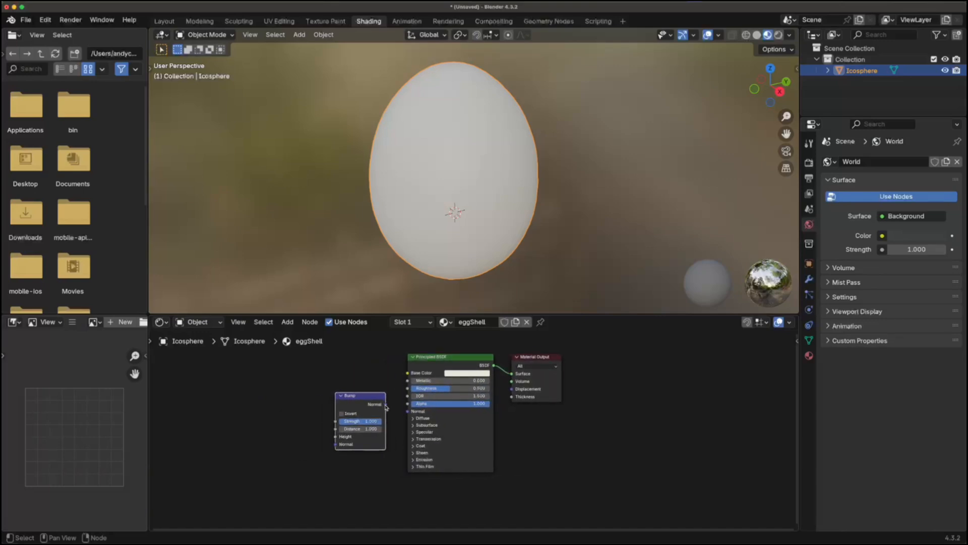
{"action": "left_click_drag", "start_coordinate": [386, 405], "coordinate": [407, 411]}
Add a Noise Texture node before the Bump node and connect its Fac output to the bump's Height input
{"action": "key", "text": "shift+a"}
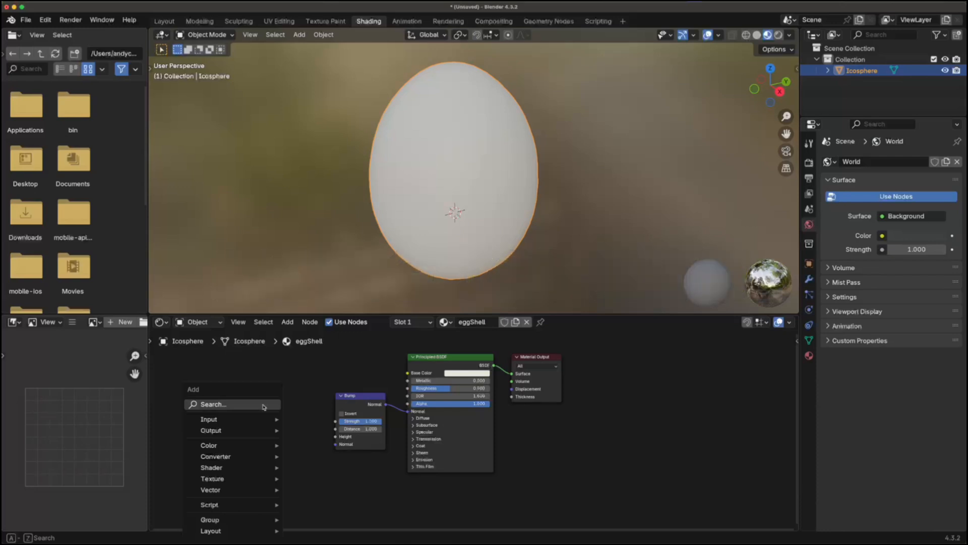
{"action": "type", "text": "noise"}
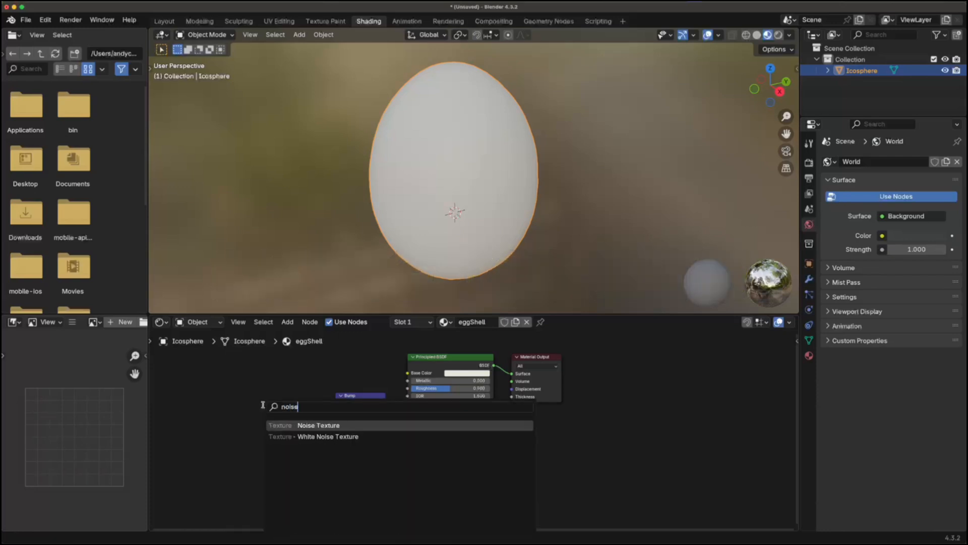
{"action": "key", "text": "Return"}
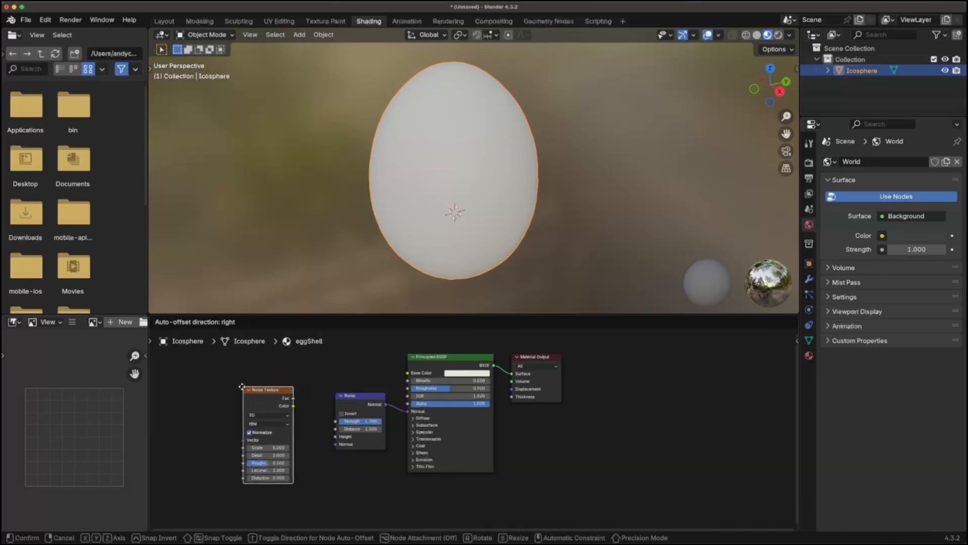
{"action": "left_click", "coordinate": [295, 416]}
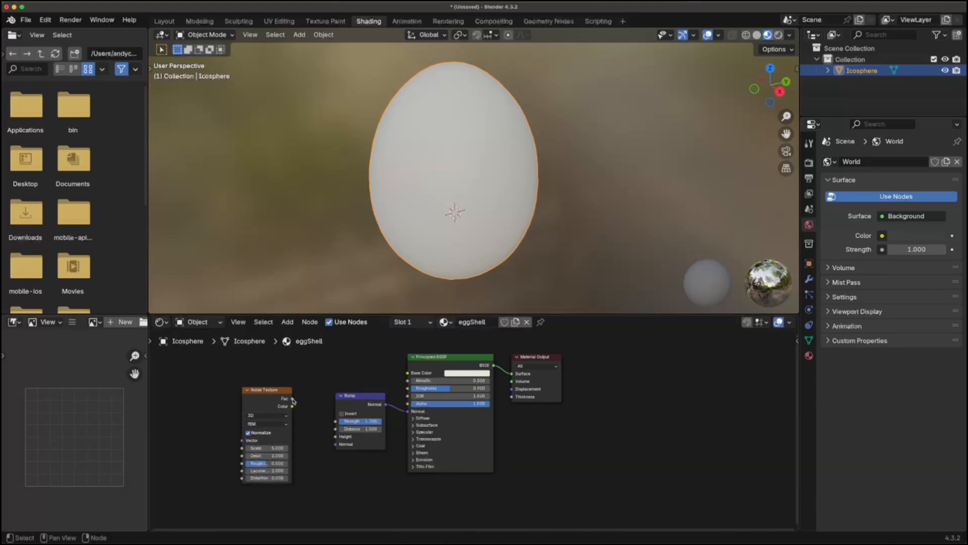
{"action": "left_click_drag", "start_coordinate": [291, 398], "coordinate": [337, 437]}
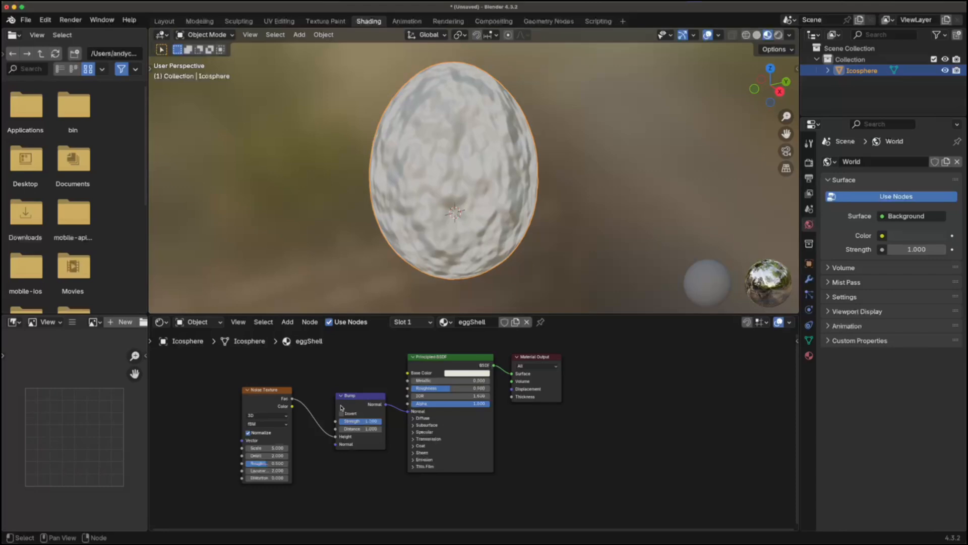
Set the Bump node's strength to 0.1 and raise the Noise Texture's scale to about 151 for a fine shell grain
{"action": "double_click", "coordinate": [357, 424]}
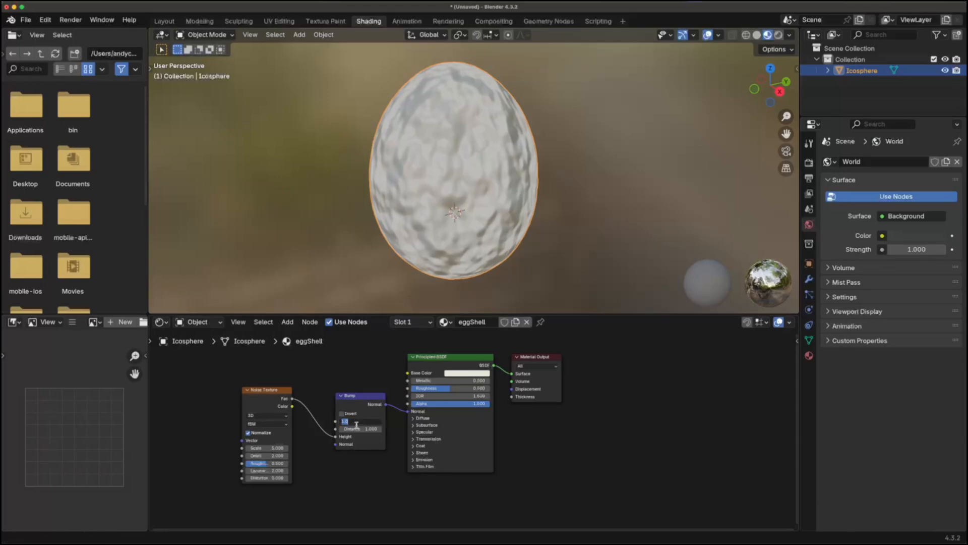
{"action": "type", "text": "0.1"}
{"action": "key", "text": "Return"}
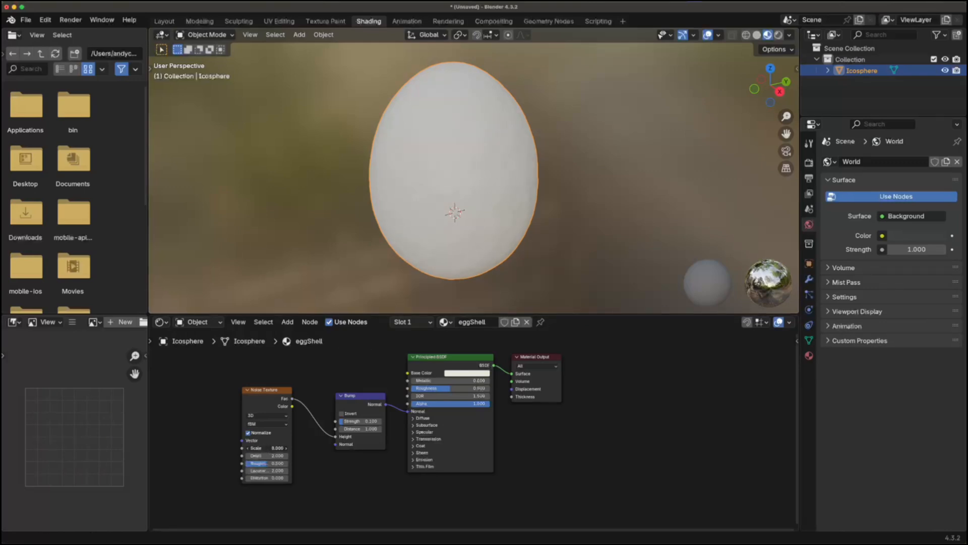
{"action": "left_click_drag", "start_coordinate": [268, 448], "coordinate": [327, 448]}
{"action": "scroll", "coordinate": [486, 233], "scroll_direction": "up", "scroll_amount": 5}
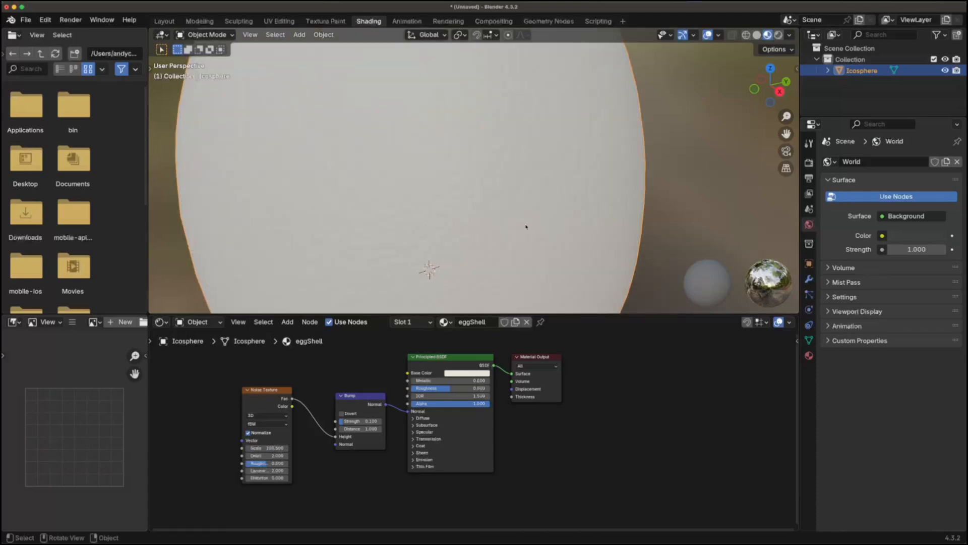
{"action": "left_click_drag", "start_coordinate": [275, 448], "coordinate": [285, 448]}
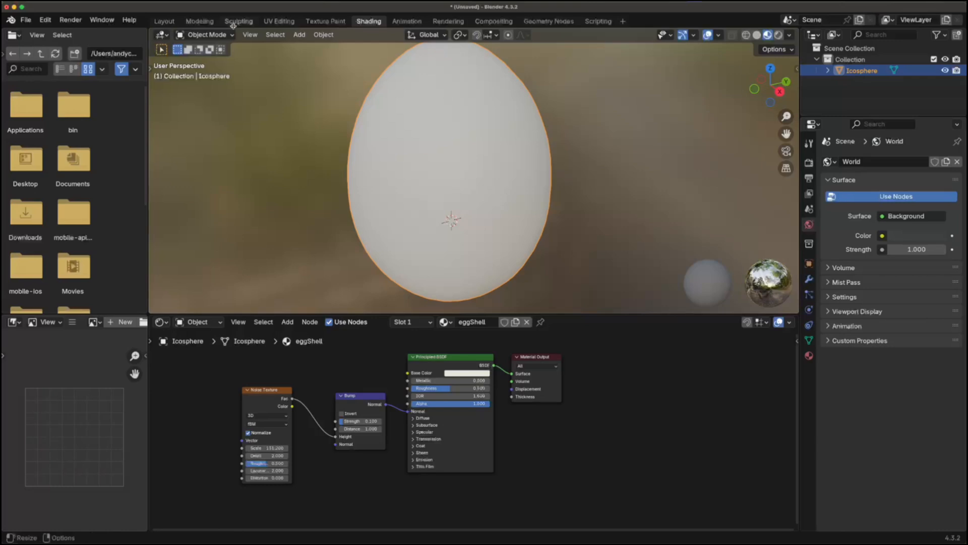
Return to the Layout workspace and, in the right orthographic view, move the egg up along Z until its base rests at the origin
{"action": "left_click", "coordinate": [164, 21]}
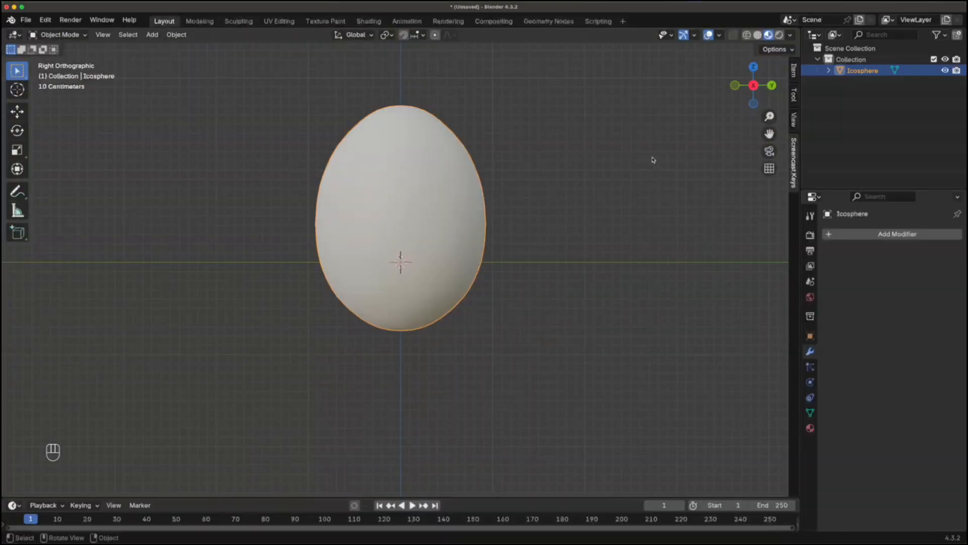
{"action": "mouse_move", "coordinate": [365, 267]}
{"action": "middle_mouse_down"}
{"action": "mouse_move", "coordinate": [326, 283]}
{"action": "mouse_move", "coordinate": [369, 300]}
{"action": "mouse_move", "coordinate": [375, 259]}
{"action": "middle_mouse_up"}
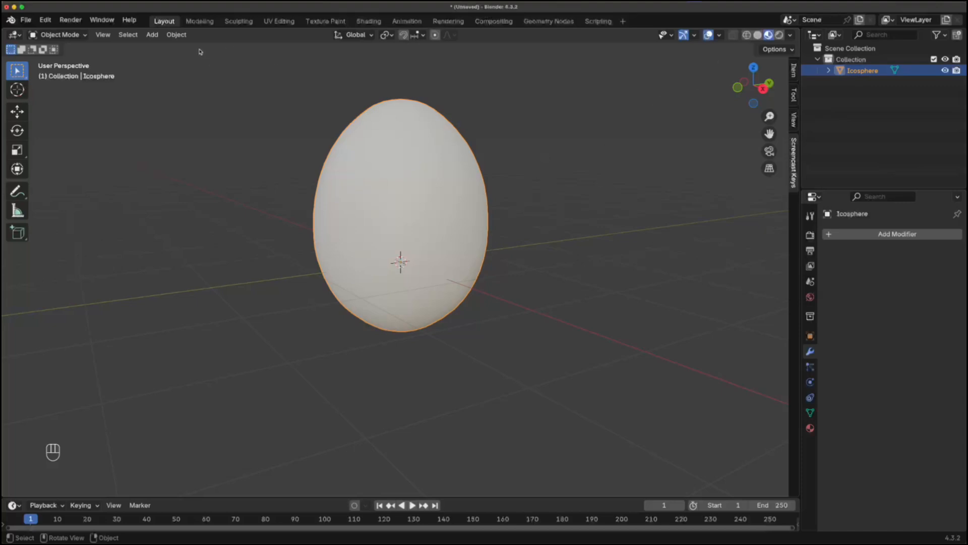
{"action": "left_click", "coordinate": [763, 90]}
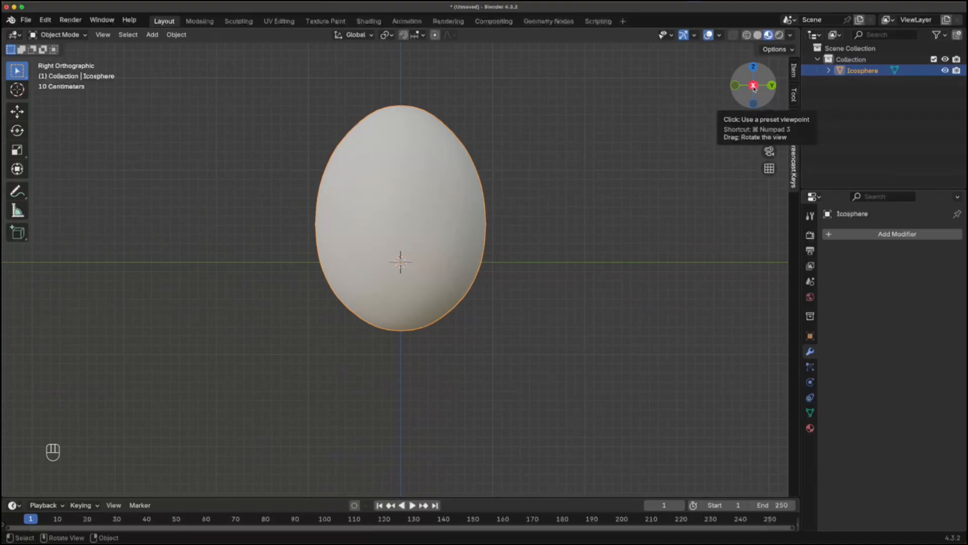
{"action": "key", "text": "g"}
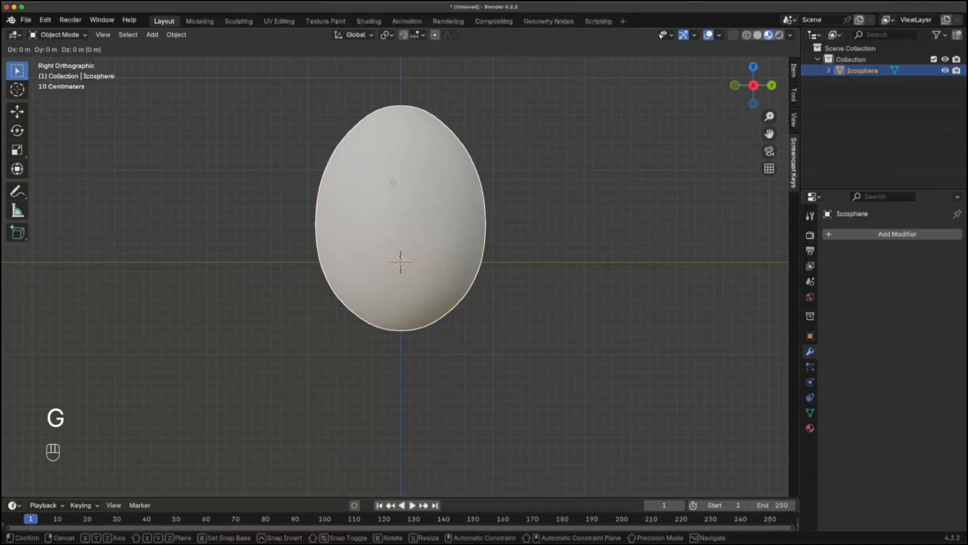
{"action": "key", "text": "z"}
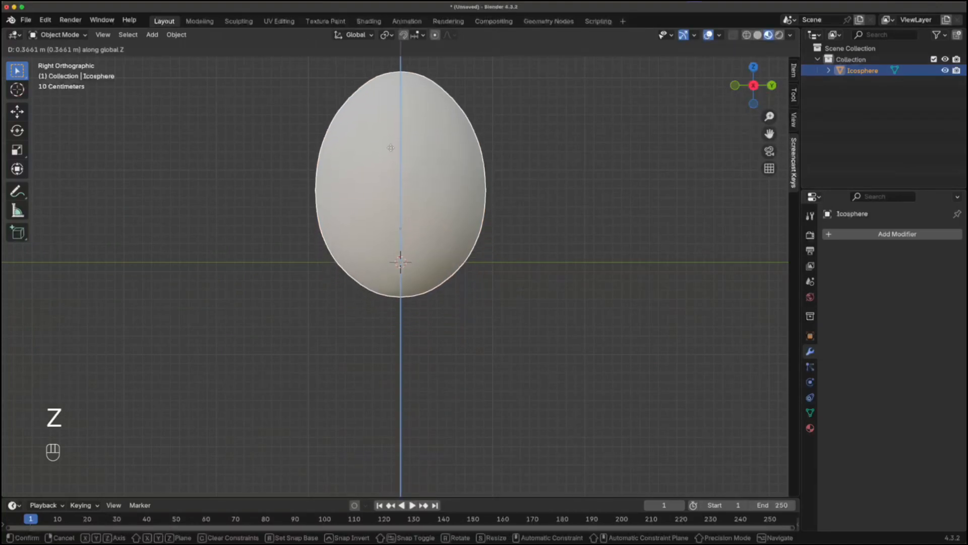
{"action": "left_click", "coordinate": [385, 115]}
{"action": "middle_click_drag", "start_coordinate": [467, 261], "coordinate": [412, 193]}
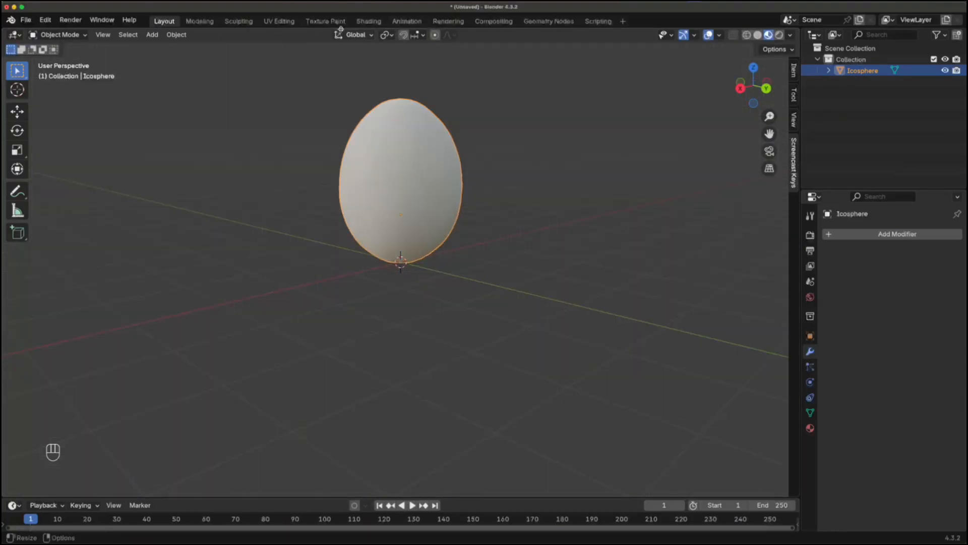
Start a Universal Scene Description export of the egg and name the file eggModel.usdz
{"action": "left_click", "coordinate": [23, 20]}
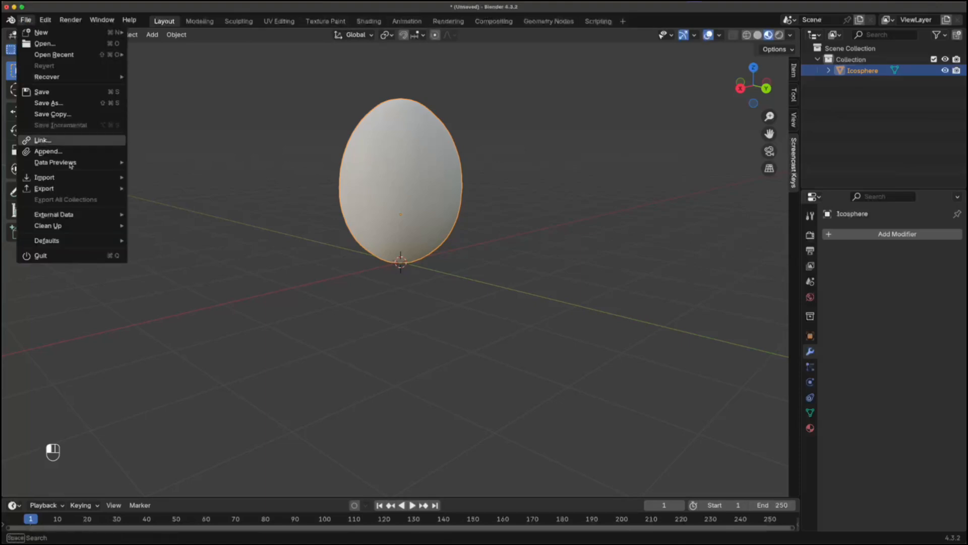
{"action": "mouse_move", "coordinate": [96, 191]}
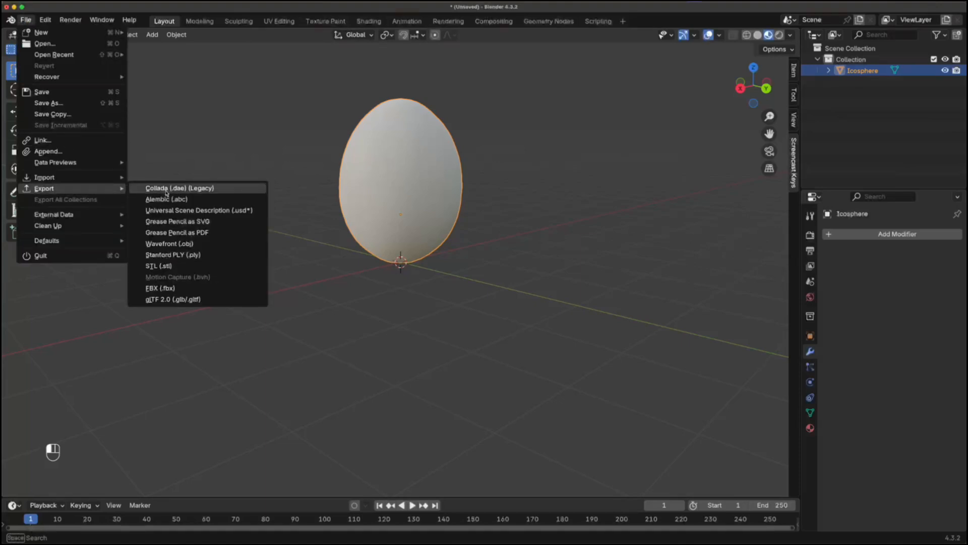
{"action": "left_click", "coordinate": [190, 211]}
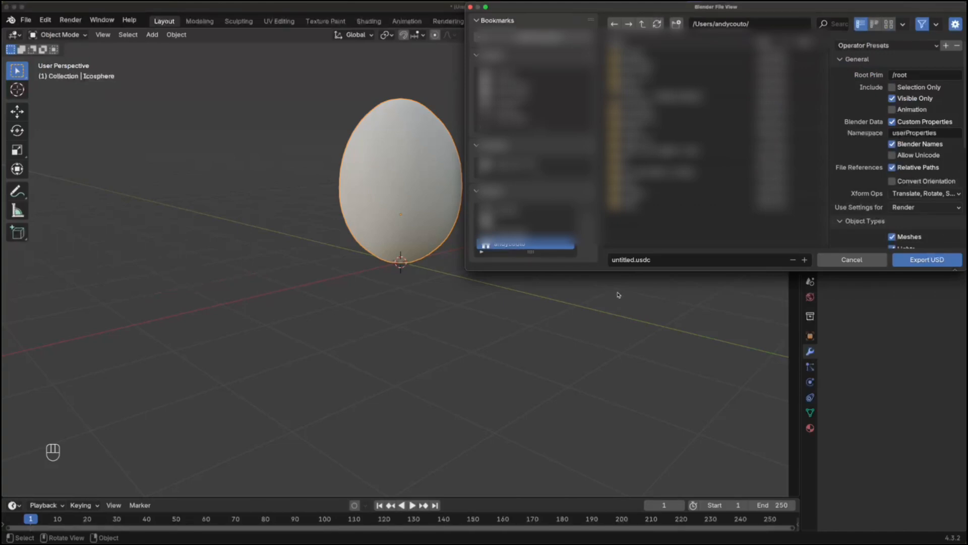
{"action": "left_click", "coordinate": [658, 260]}
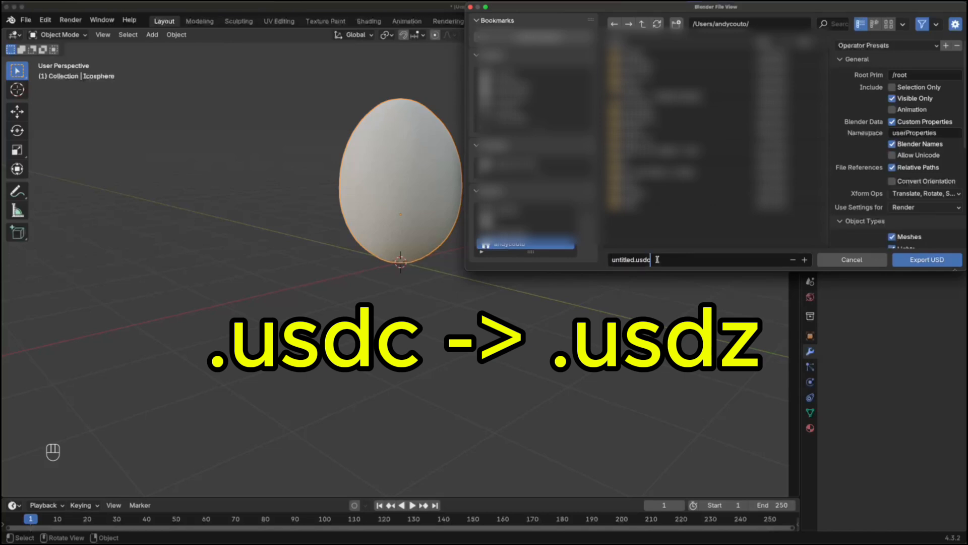
{"action": "key", "text": "BackSpace"}
{"action": "type", "text": "z"}
{"action": "left_click_drag", "start_coordinate": [652, 261], "coordinate": [635, 260]}
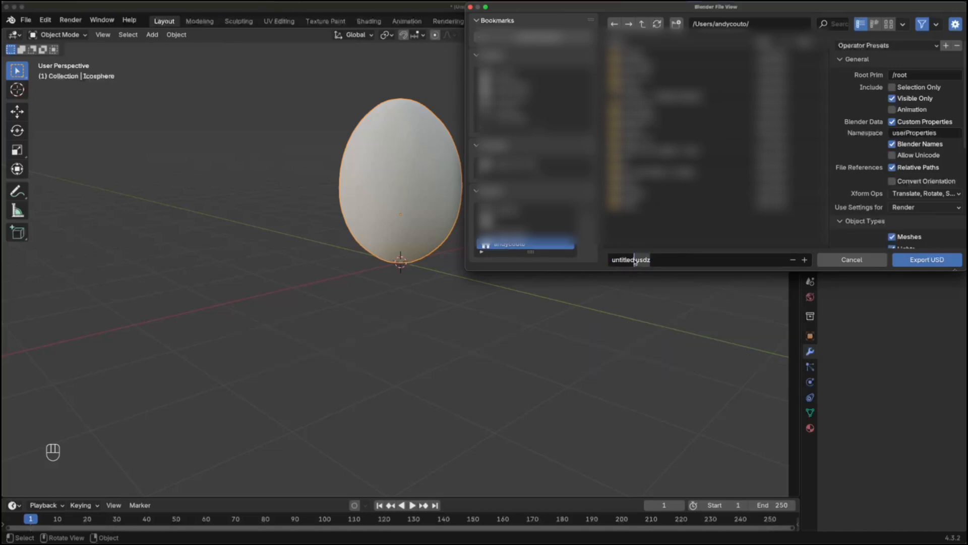
{"action": "left_click", "coordinate": [629, 262]}
{"action": "double_click", "coordinate": [625, 263]}
{"action": "type", "text": "eggModel"}
Choose the Desktop as the destination folder, review the export options with materials included, and export the USD file
{"action": "double_click", "coordinate": [655, 54]}
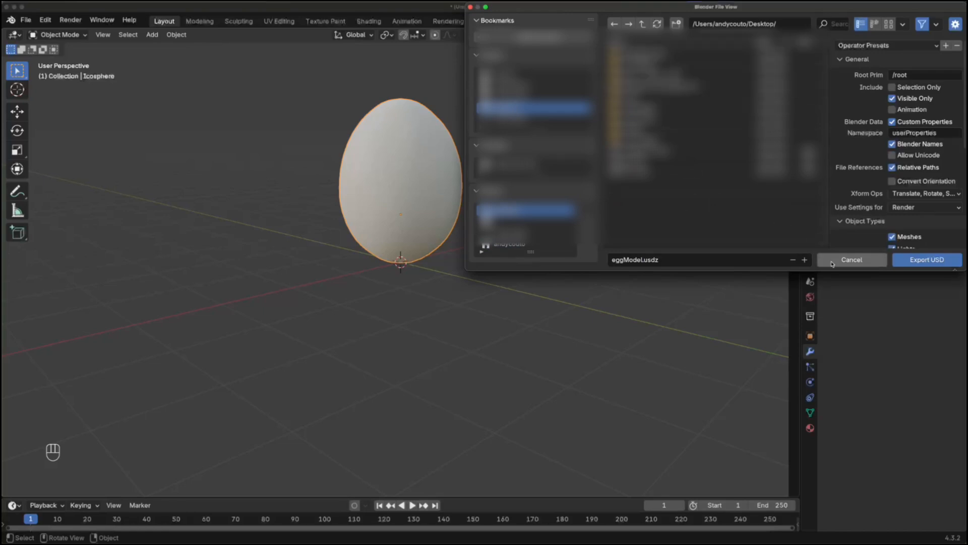
{"action": "scroll", "coordinate": [847, 149], "scroll_direction": "down", "scroll_amount": 8}
{"action": "scroll", "coordinate": [841, 170], "scroll_direction": "up", "scroll_amount": 1}
{"action": "scroll", "coordinate": [841, 171], "scroll_direction": "down", "scroll_amount": 1}
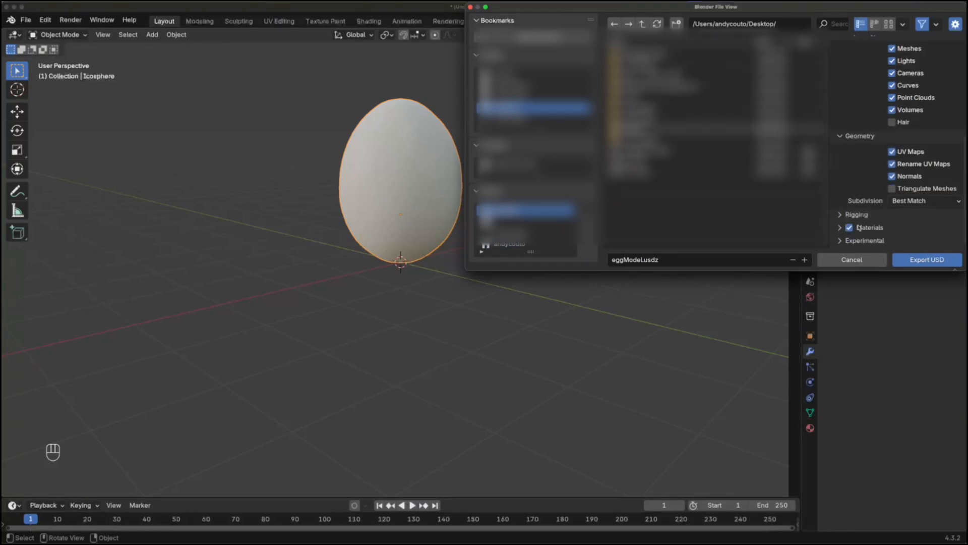
{"action": "left_click", "coordinate": [935, 263]}
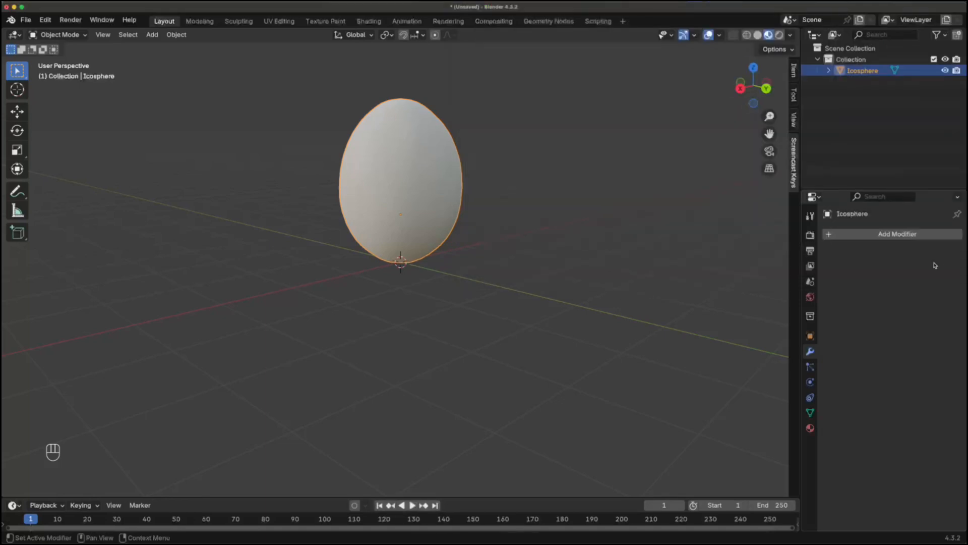
Switch to Xcode, export eggModel.usdz to SceneKit as eggModel.scn on the Desktop, and close the model window
{"action": "key", "text": "super+Tab"}
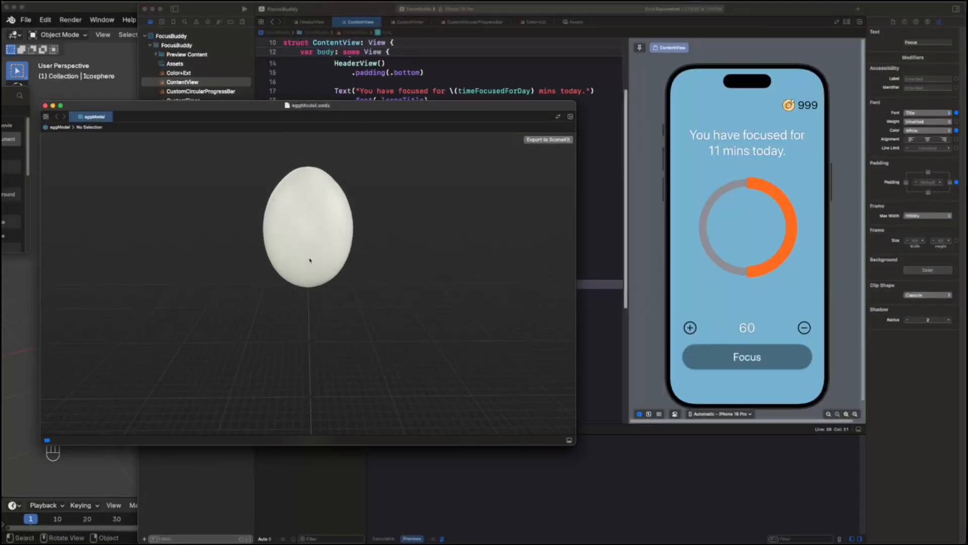
{"action": "left_click", "coordinate": [534, 141]}
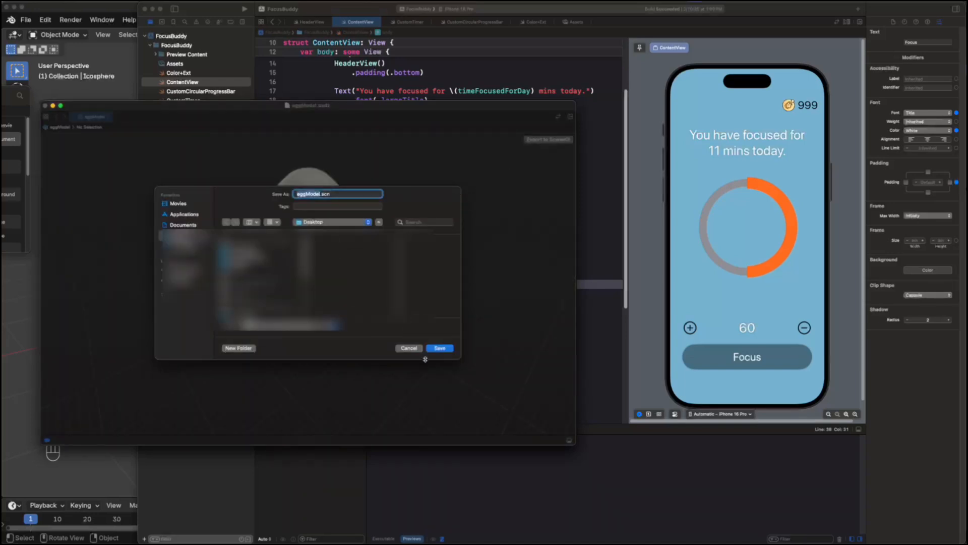
{"action": "left_click", "coordinate": [438, 349]}
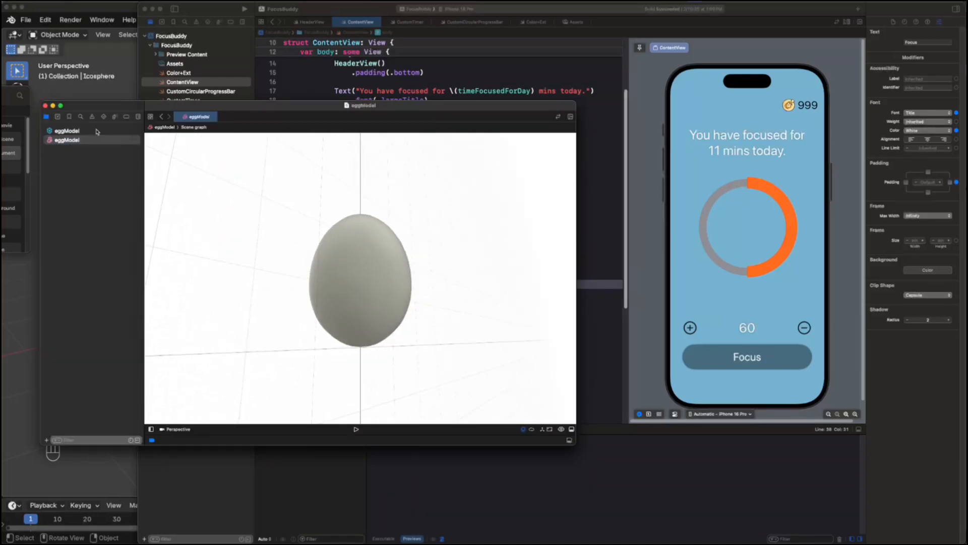
{"action": "left_click", "coordinate": [45, 105]}
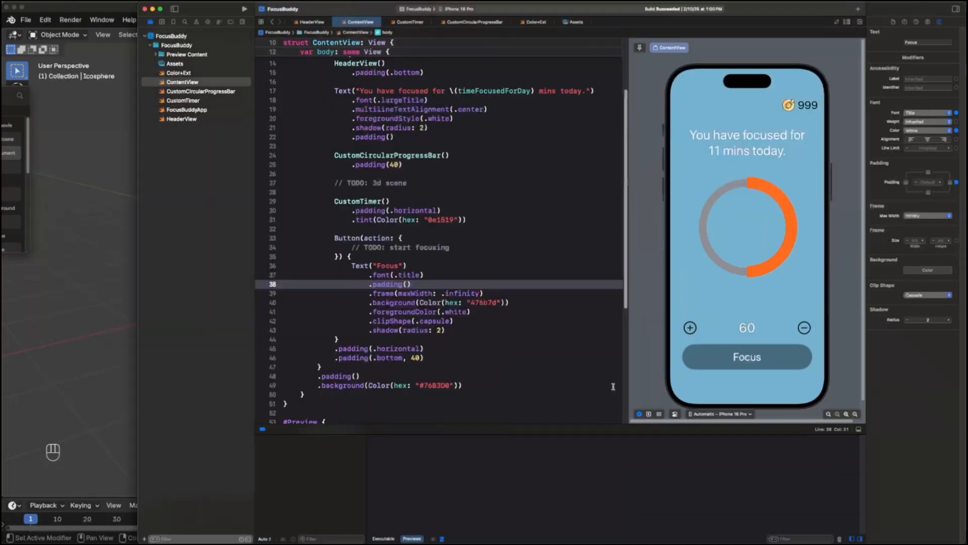
Add the exported egg scene file to the FocusBuddy group, copying it to the destination with the FocusBuddy target enabled
{"action": "left_click", "coordinate": [180, 38]}
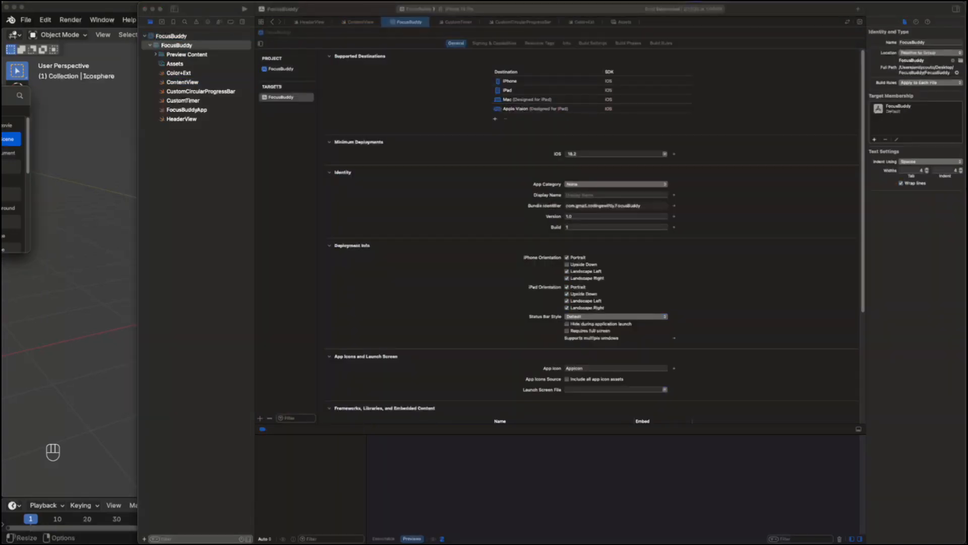
{"action": "left_click_drag", "start_coordinate": [4, 139], "coordinate": [190, 73]}
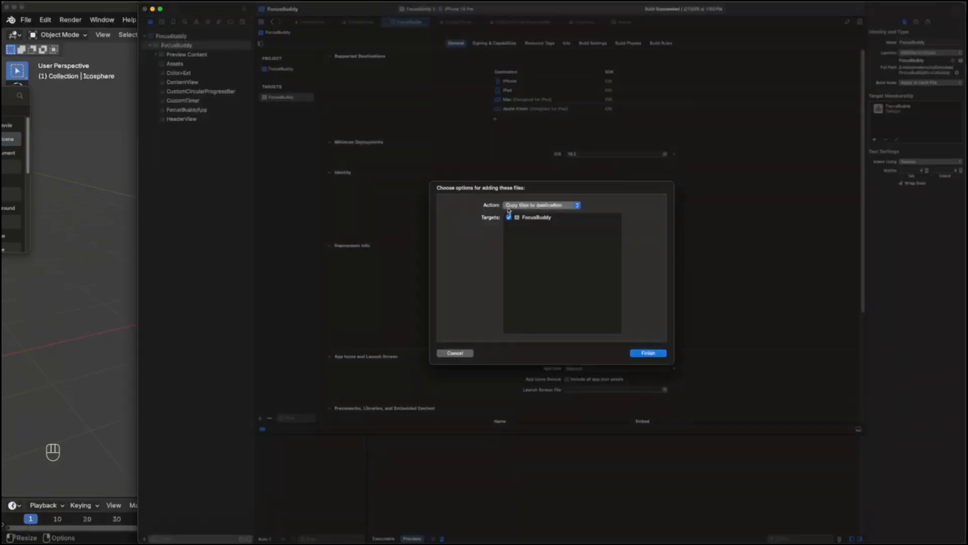
{"action": "left_click", "coordinate": [648, 352]}
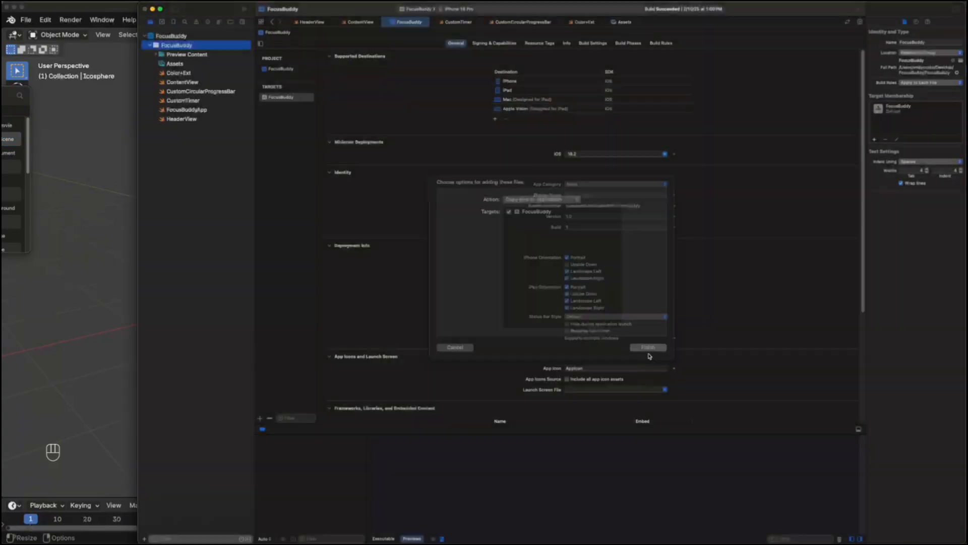